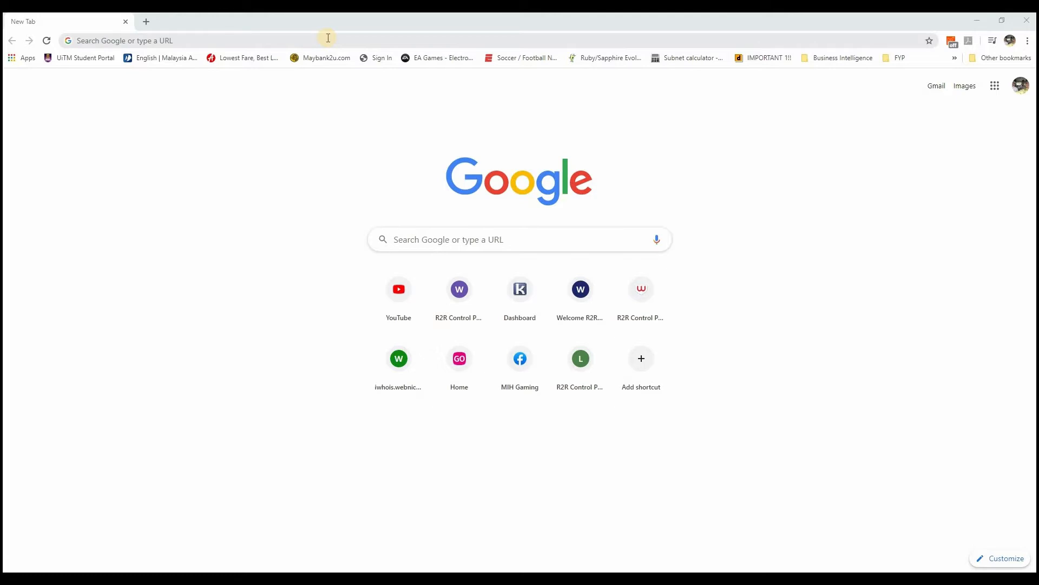
# Open speedtest.net and run an internet speed test.
pyautogui.click(328, 39)
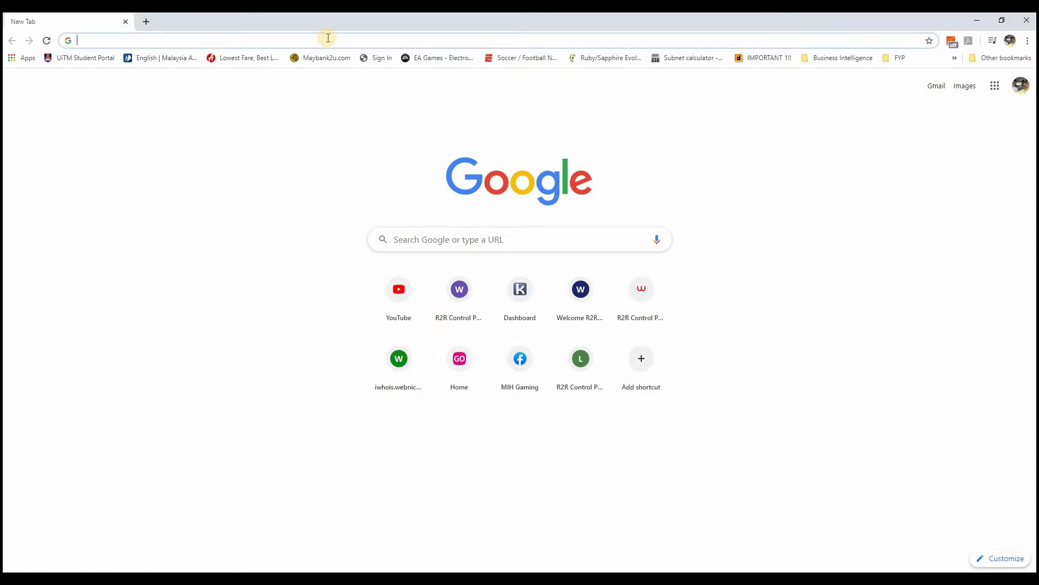
pyautogui.write('speedtest.net')
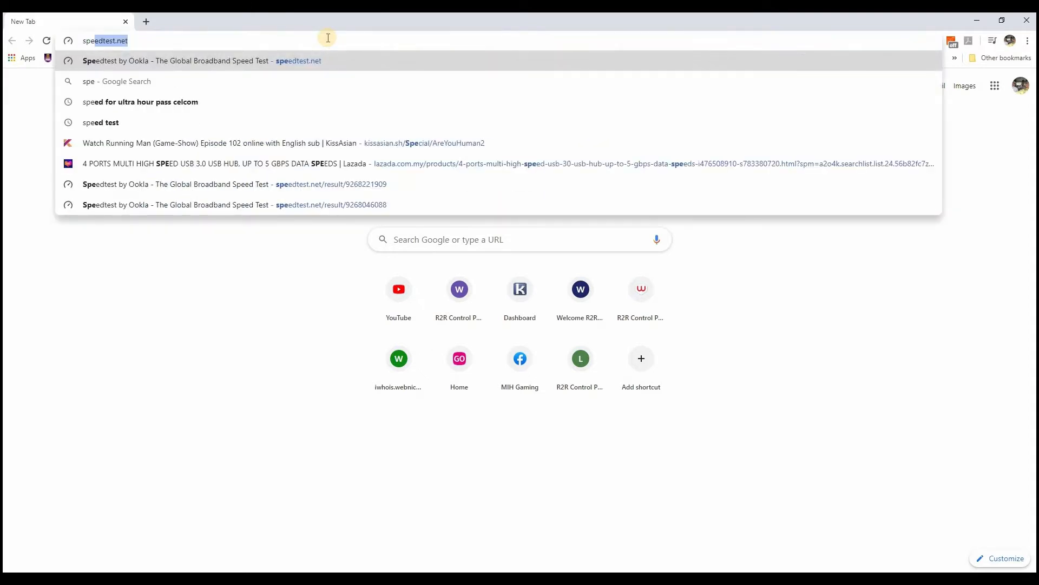
pyautogui.press('Return')
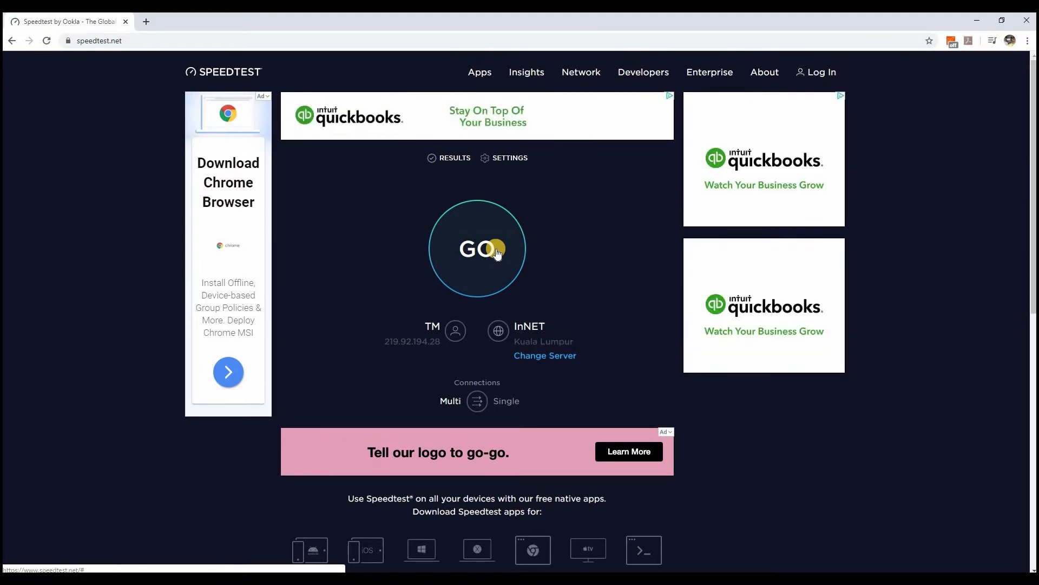
pyautogui.click(497, 253)
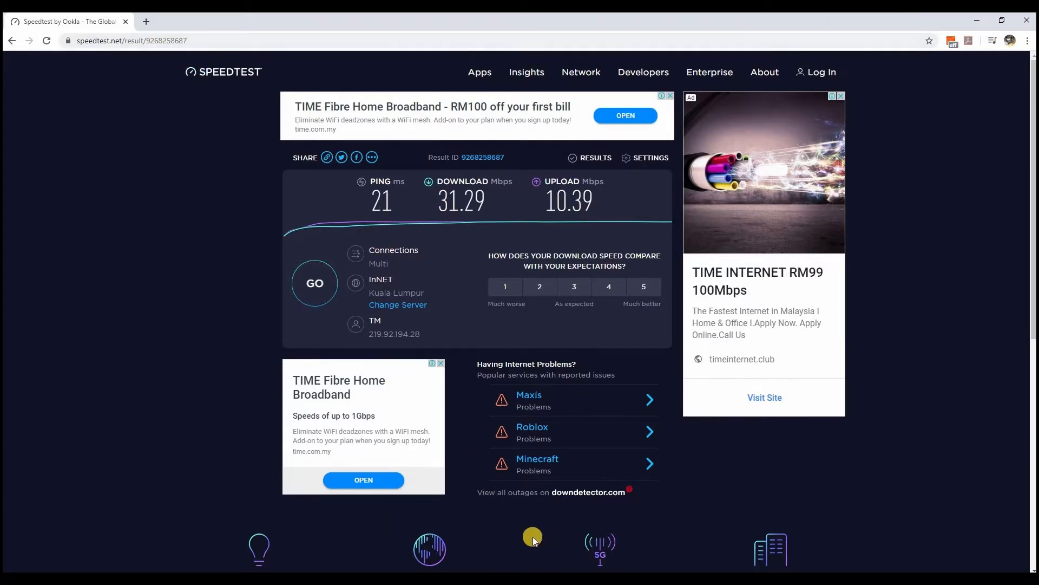
# Switch to Streamlabs OBS, open its settings and examine the General options for output and source alignment snapping.
pyautogui.click(544, 578)
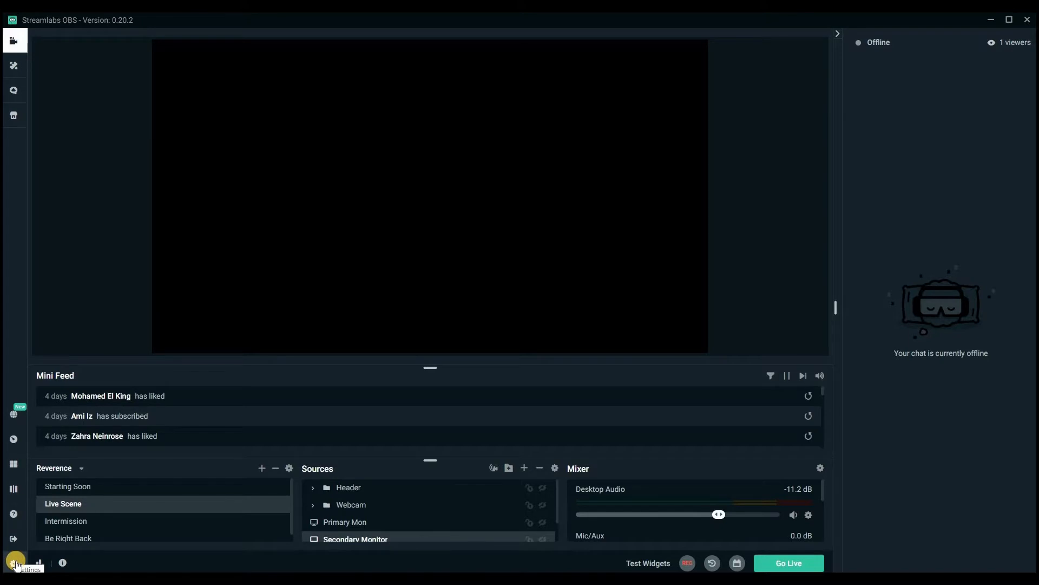
pyautogui.click(15, 563)
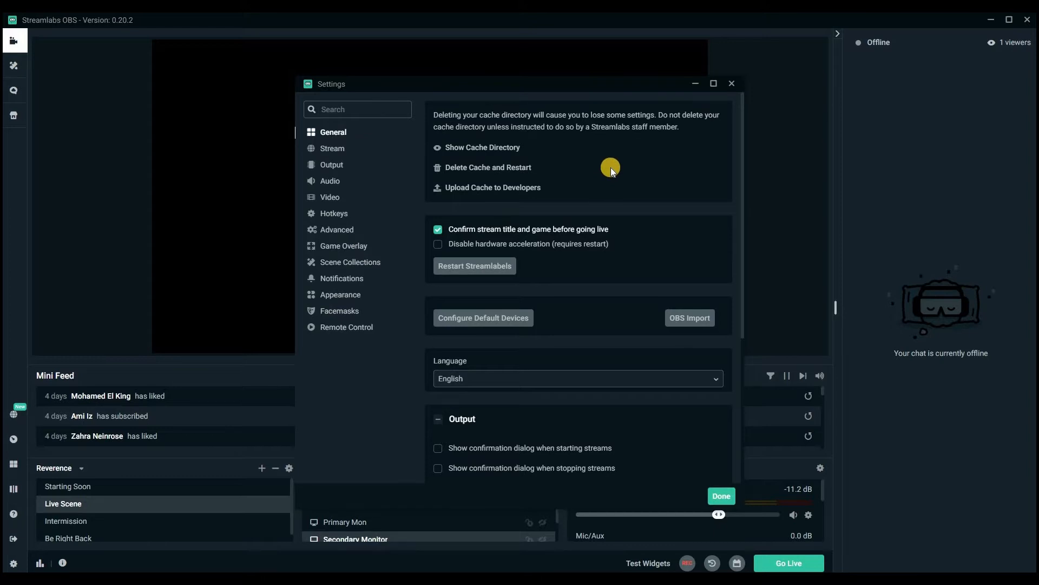
pyautogui.scroll(-3, 611, 167)
pyautogui.scroll(3, 611, 168)
pyautogui.scroll(-1, 626, 330)
pyautogui.scroll(-3, 622, 339)
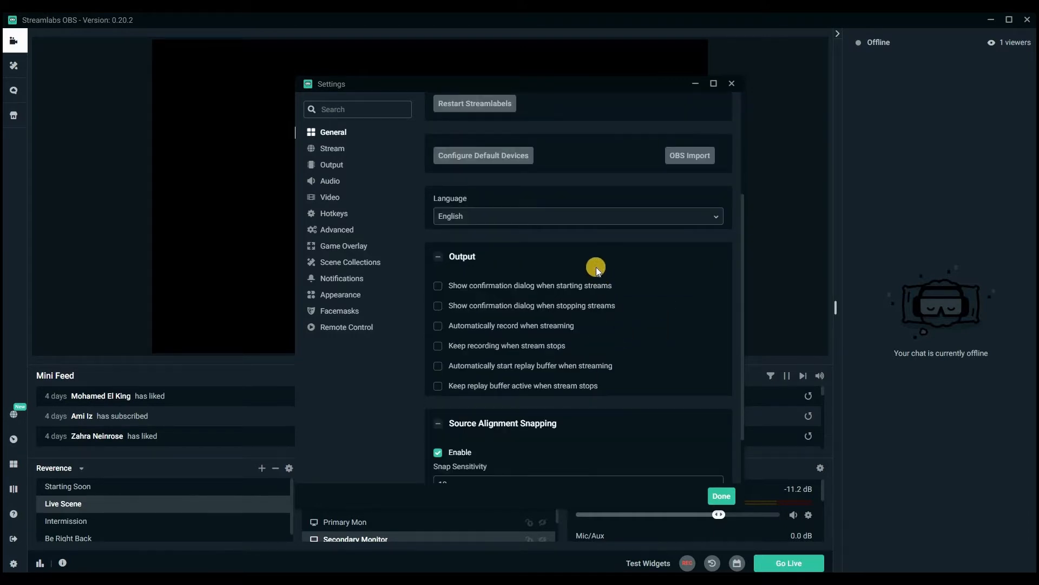
pyautogui.scroll(-1, 519, 394)
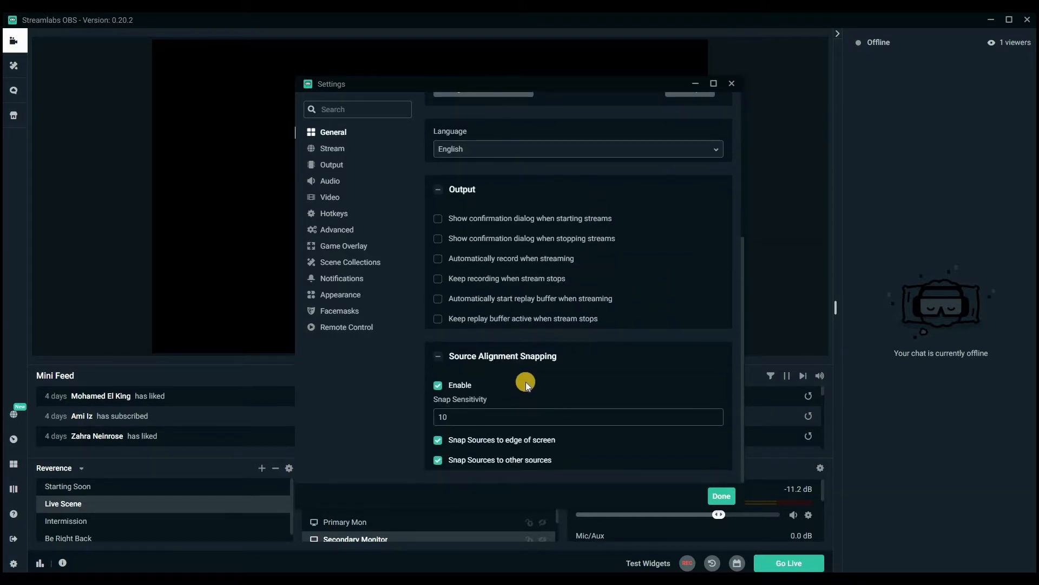
pyautogui.scroll(4, 529, 358)
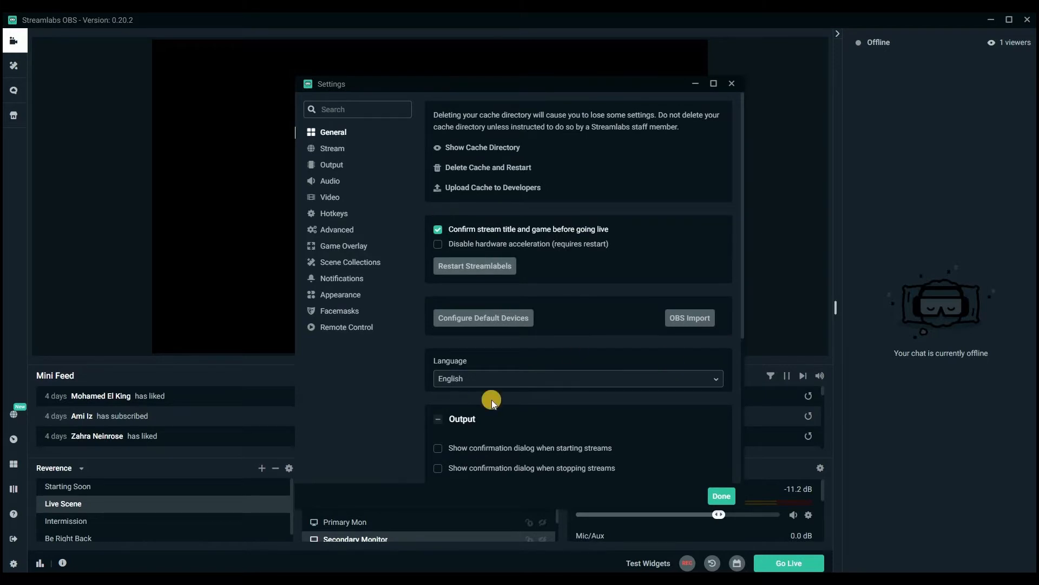
# Check the stream platform settings, and in the Output settings set the output mode to Simple.
pyautogui.click(330, 151)
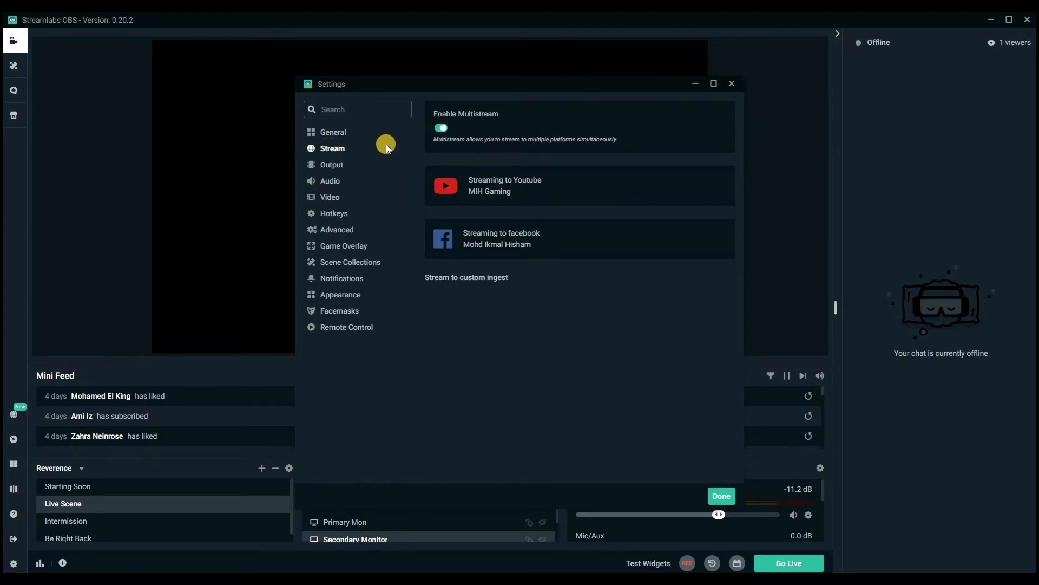
pyautogui.click(342, 169)
pyautogui.click(573, 139)
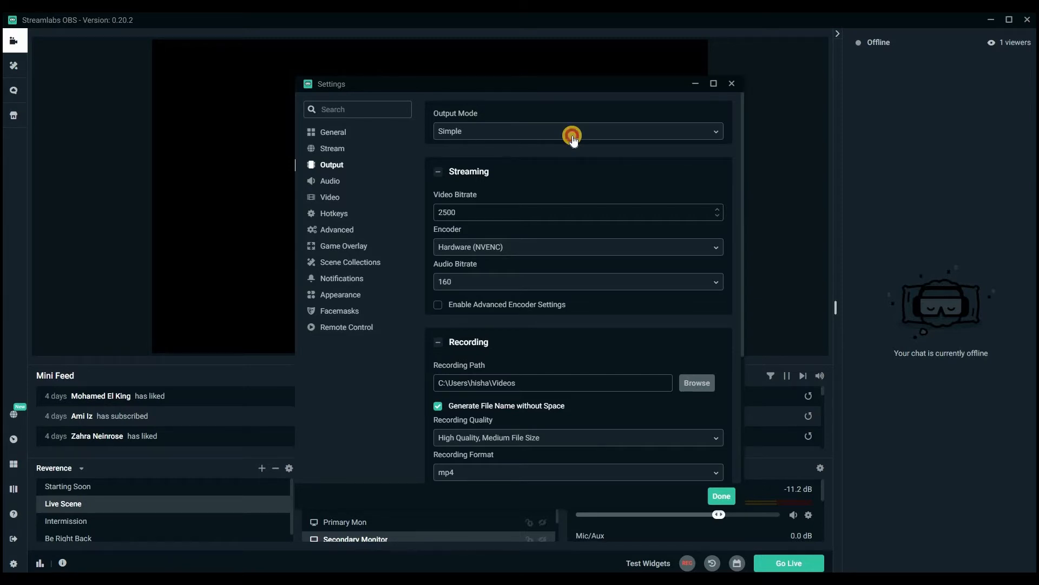
pyautogui.click(573, 138)
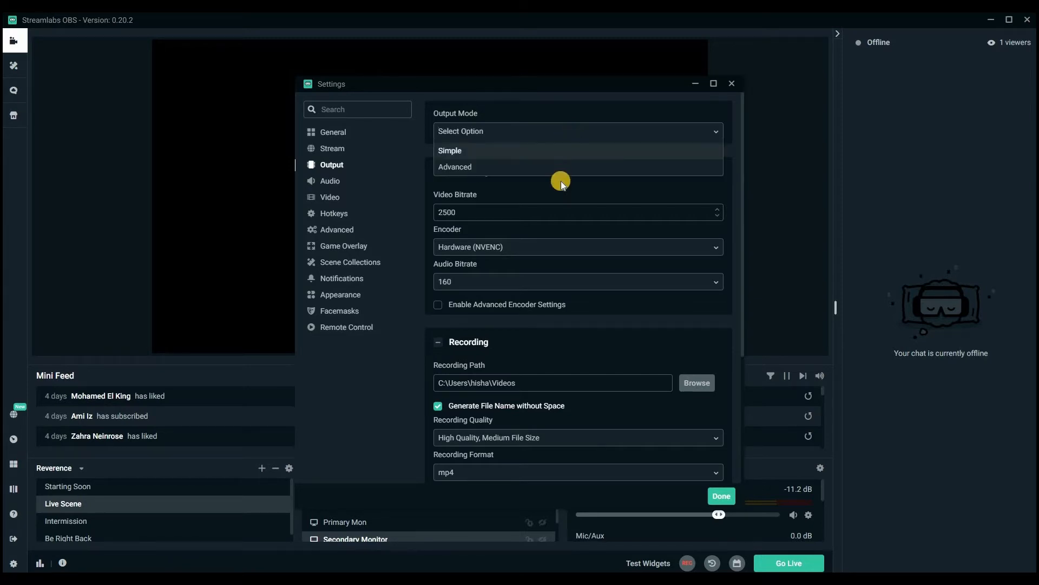
pyautogui.click(577, 155)
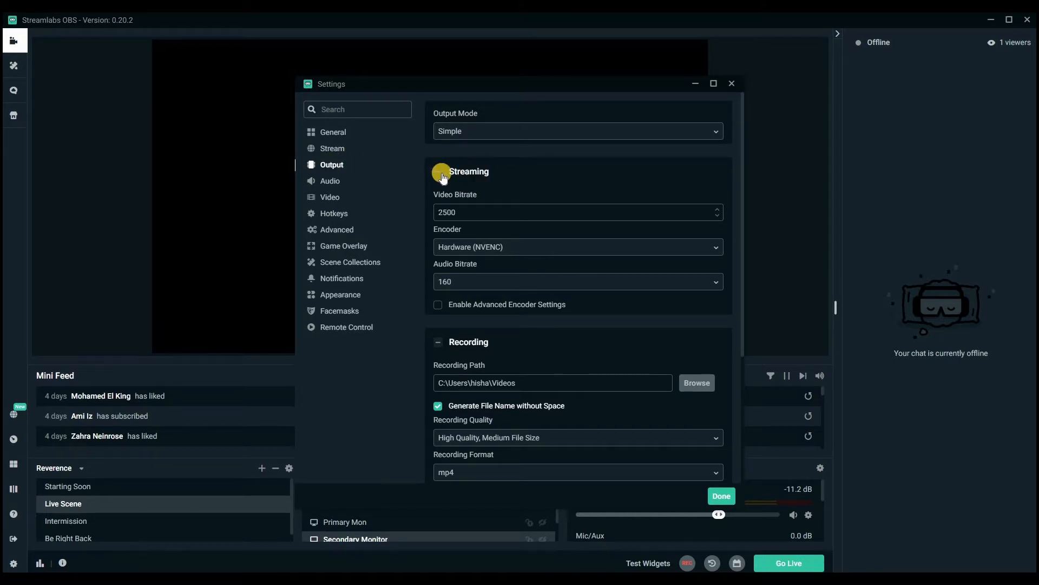
# Set the streaming encoder to Hardware (NVENC) and collapse the Recording section of the Output settings.
pyautogui.click(468, 210)
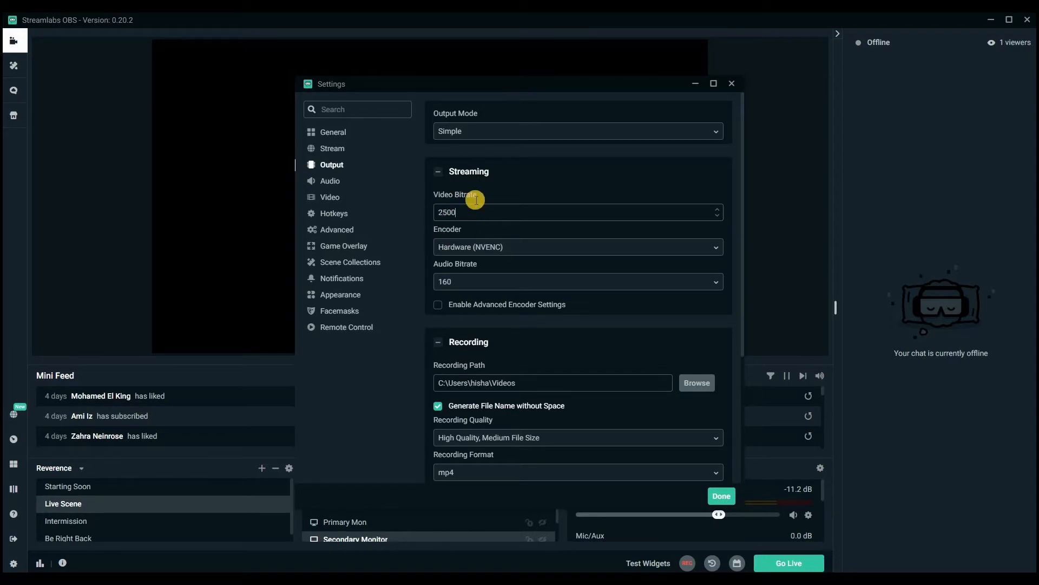
pyautogui.click(483, 249)
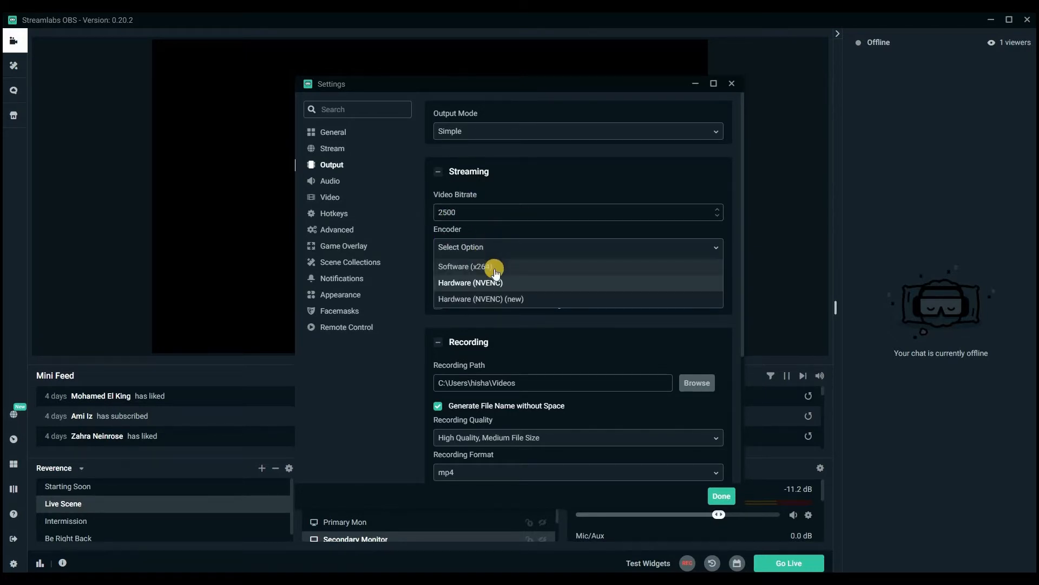
pyautogui.click(503, 268)
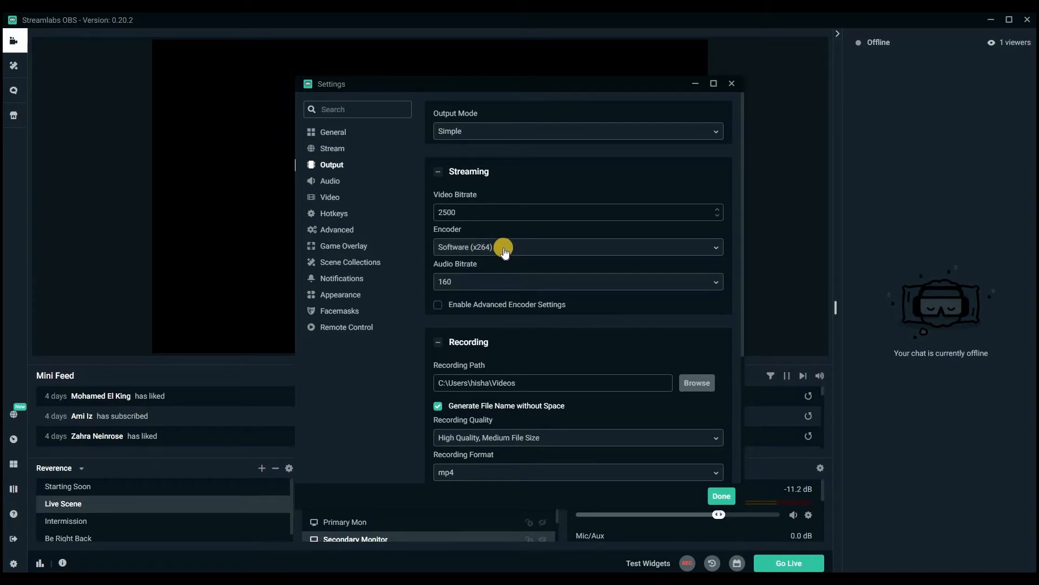
pyautogui.click(504, 253)
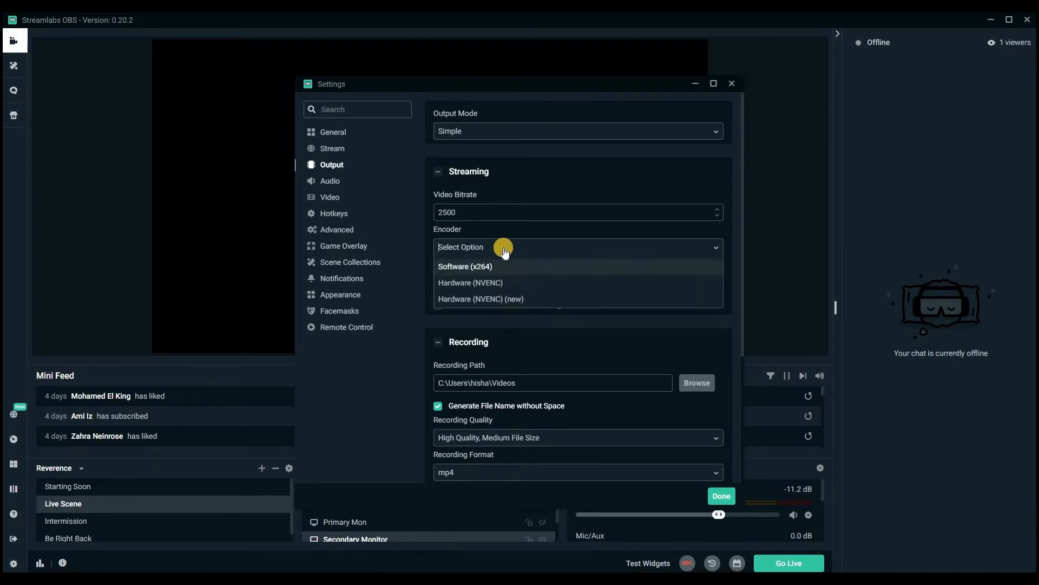
pyautogui.click(508, 283)
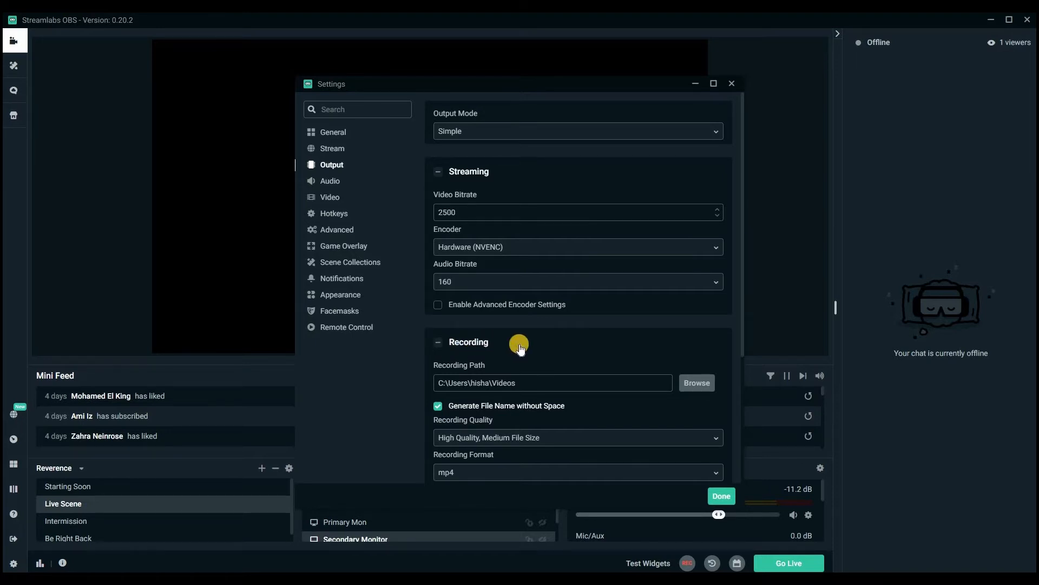
pyautogui.click(439, 343)
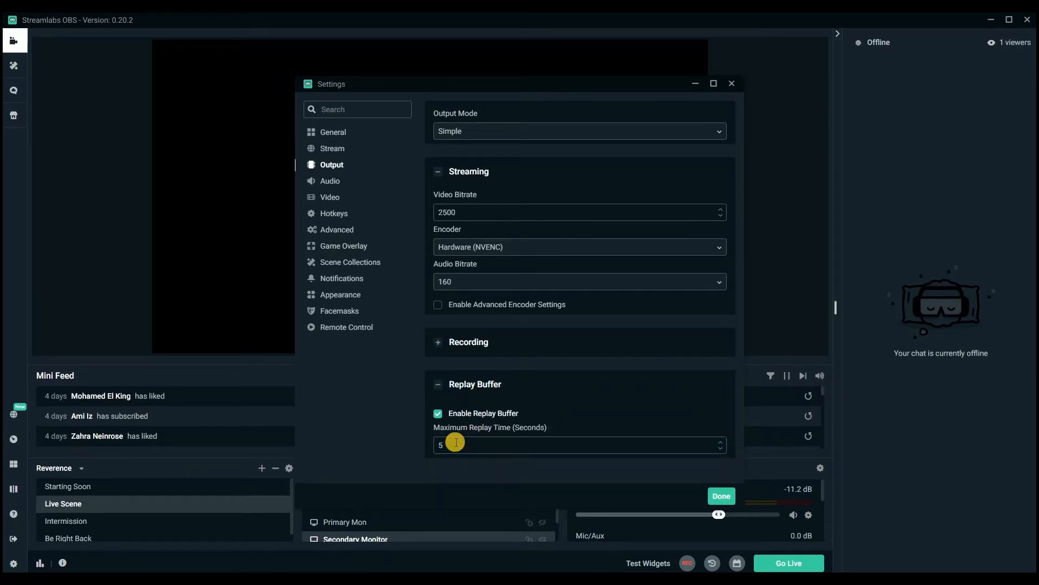
# Examine the audio device settings and the scaled output resolutions offered in the Video settings, and recheck the Output settings.
pyautogui.click(324, 183)
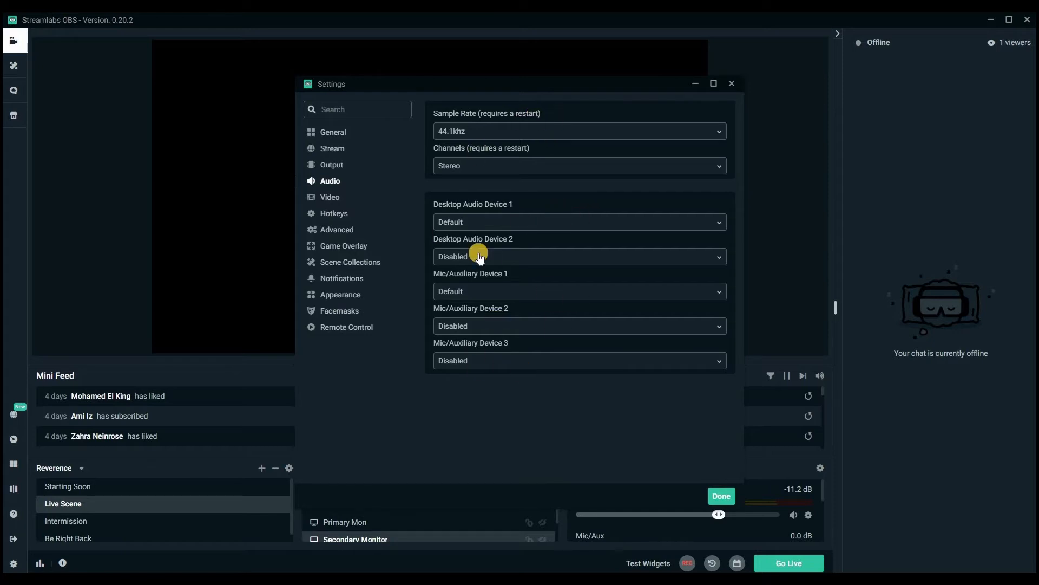
pyautogui.click(334, 200)
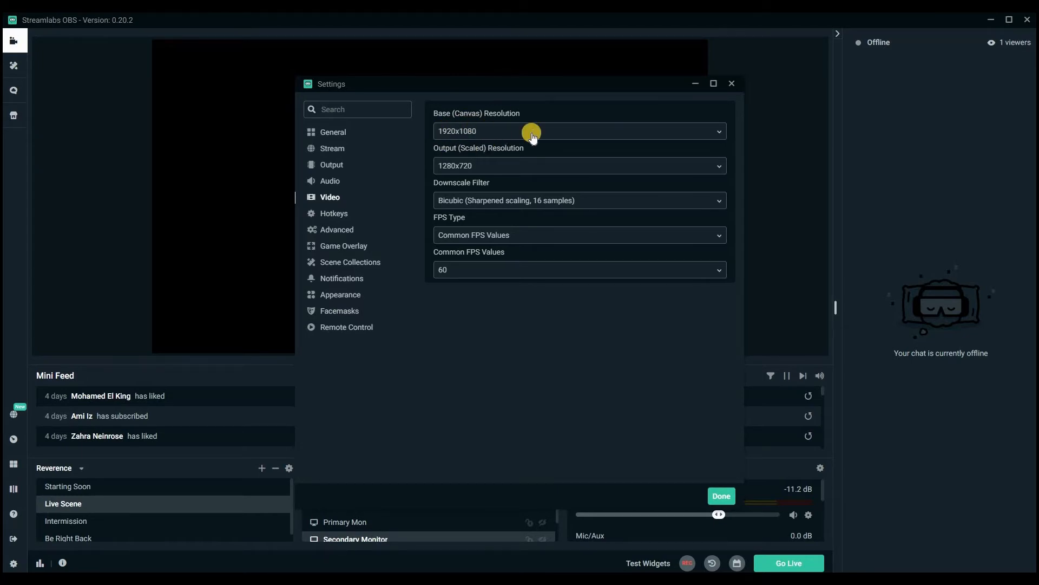
pyautogui.click(481, 168)
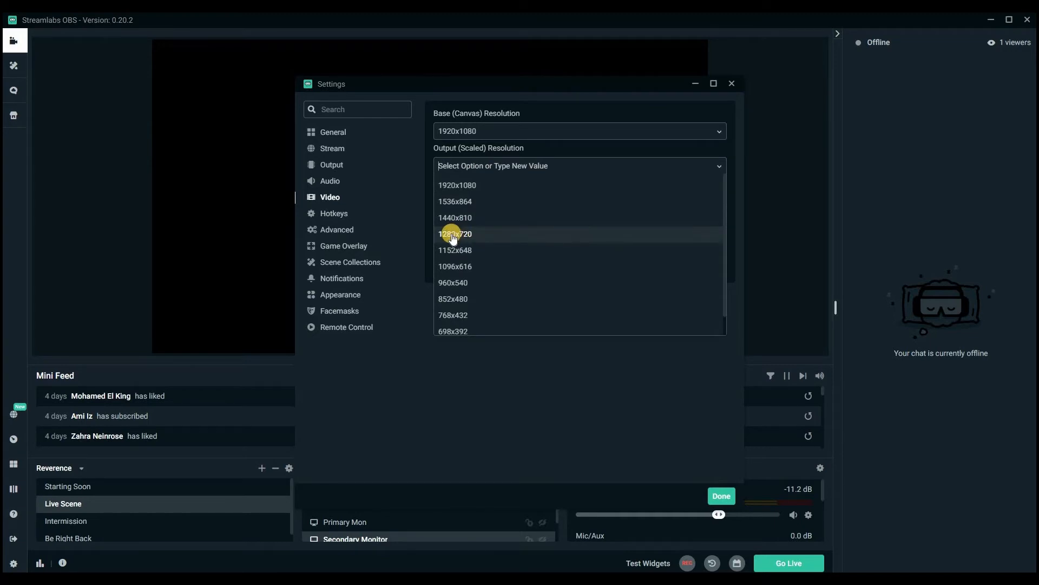
pyautogui.click(386, 165)
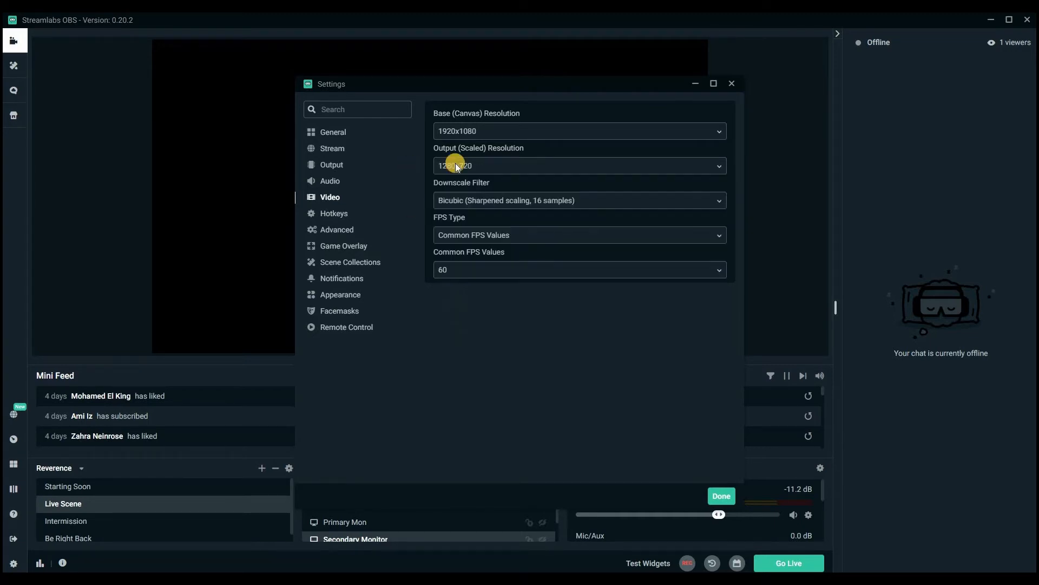
pyautogui.click(332, 211)
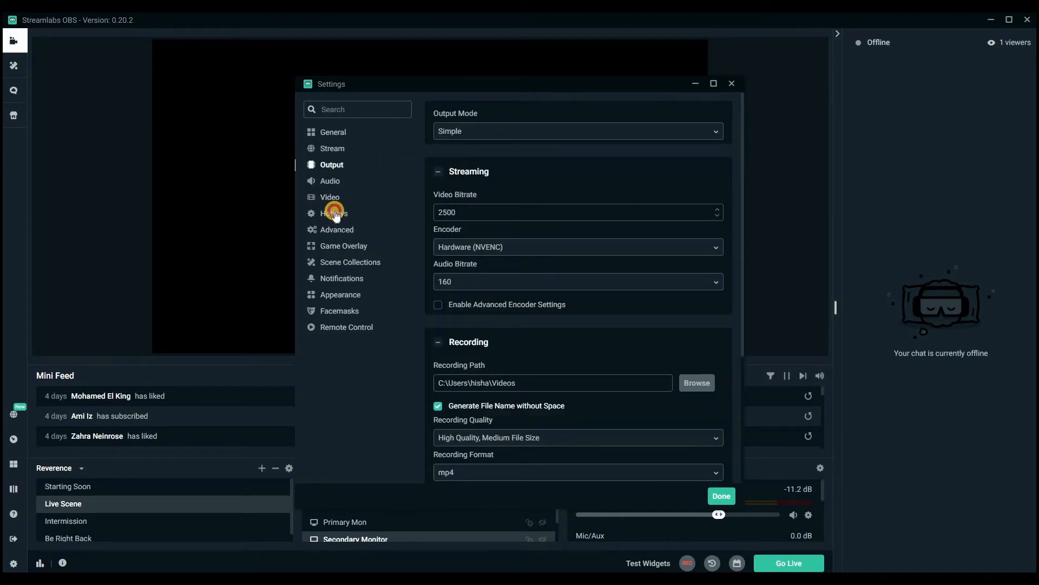
# In the Video settings, set the downscale filter to Bicubic (Sharpened scaling, 16 samples).
pyautogui.click(331, 198)
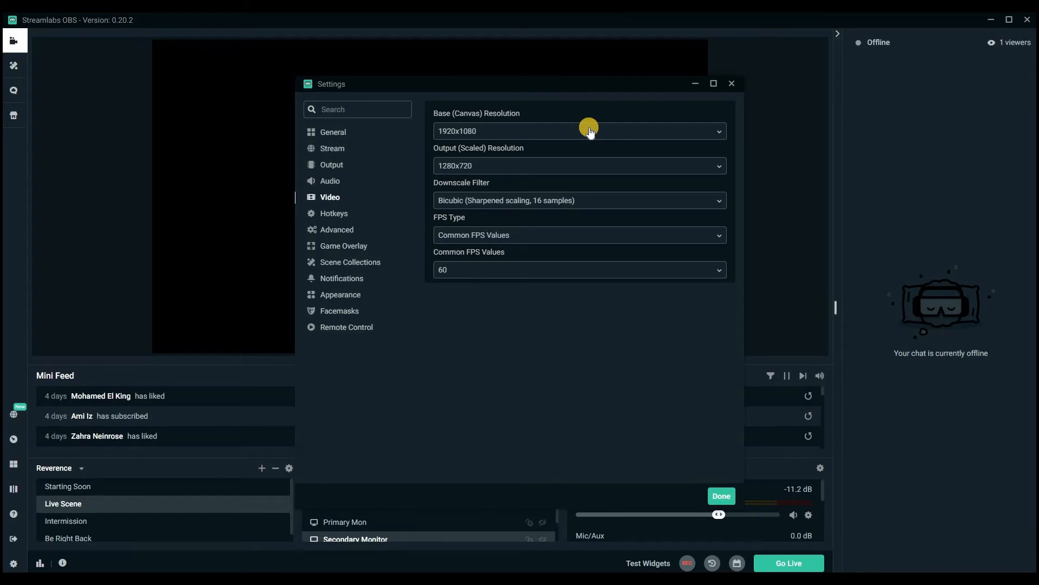
pyautogui.click(484, 199)
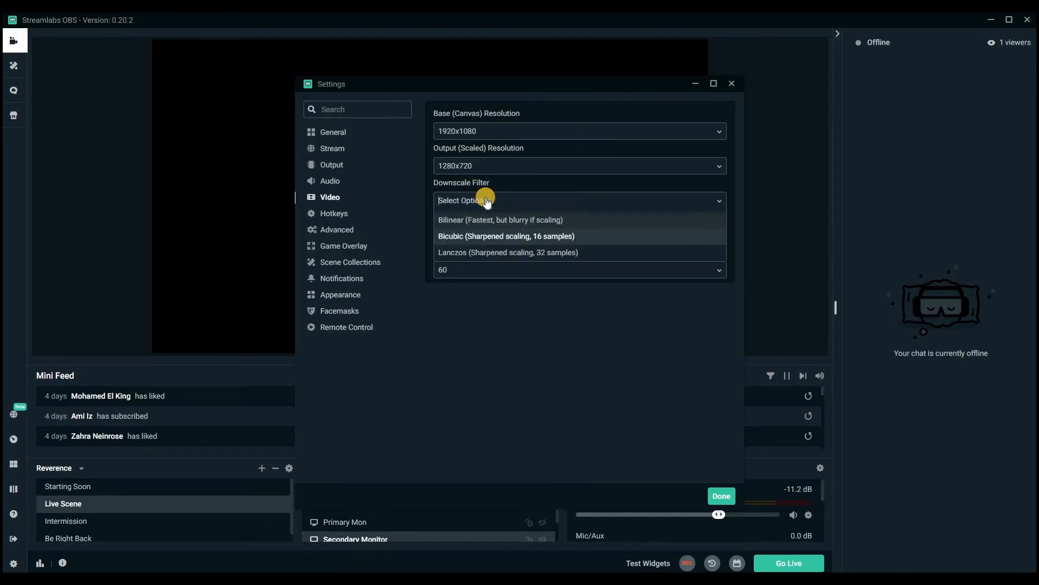
pyautogui.click(497, 238)
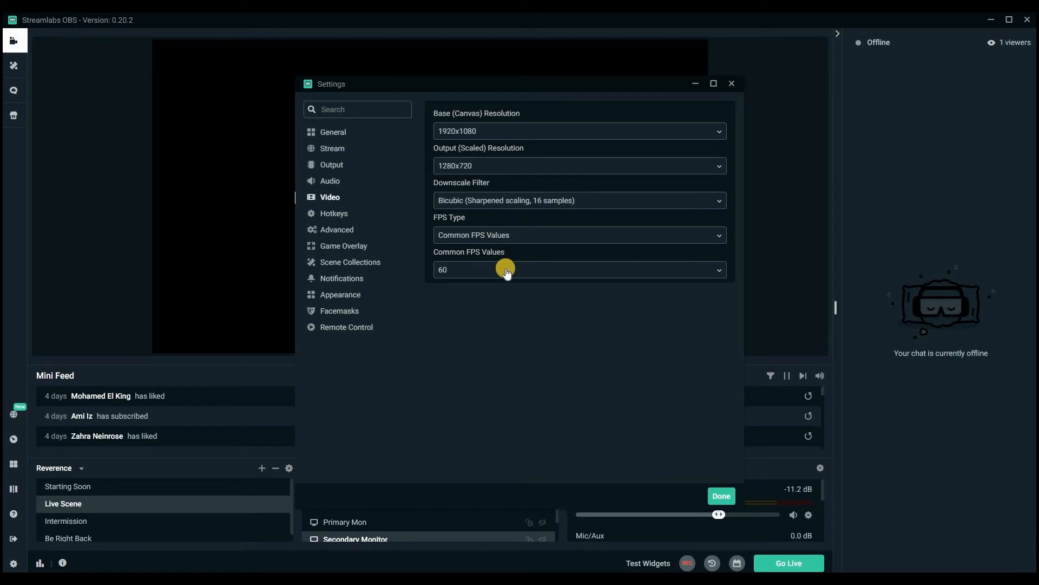
# Look over the Hotkeys settings, and in the Advanced settings set the process priority to Above Normal.
pyautogui.click(340, 214)
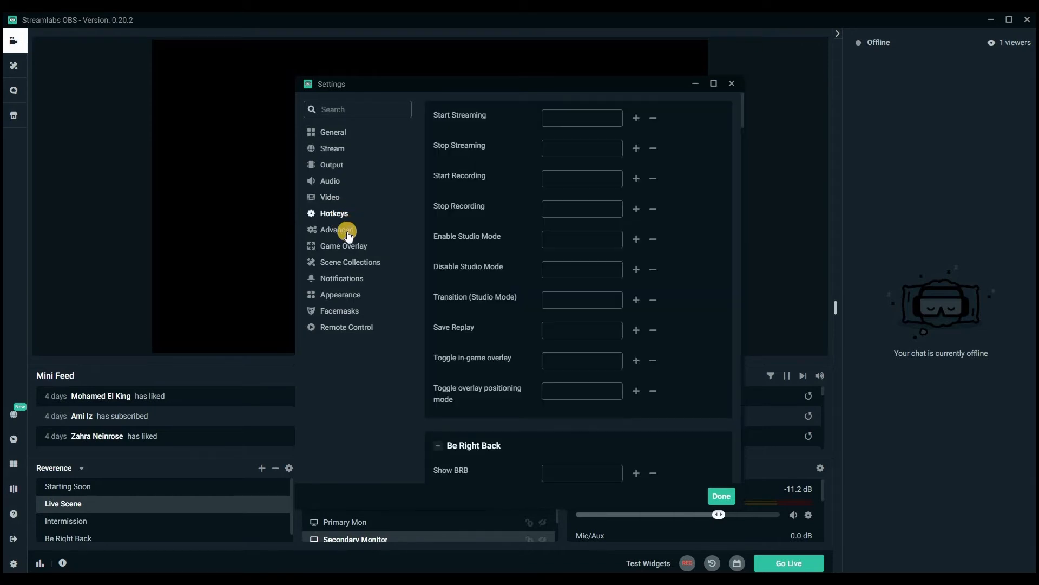
pyautogui.click(350, 232)
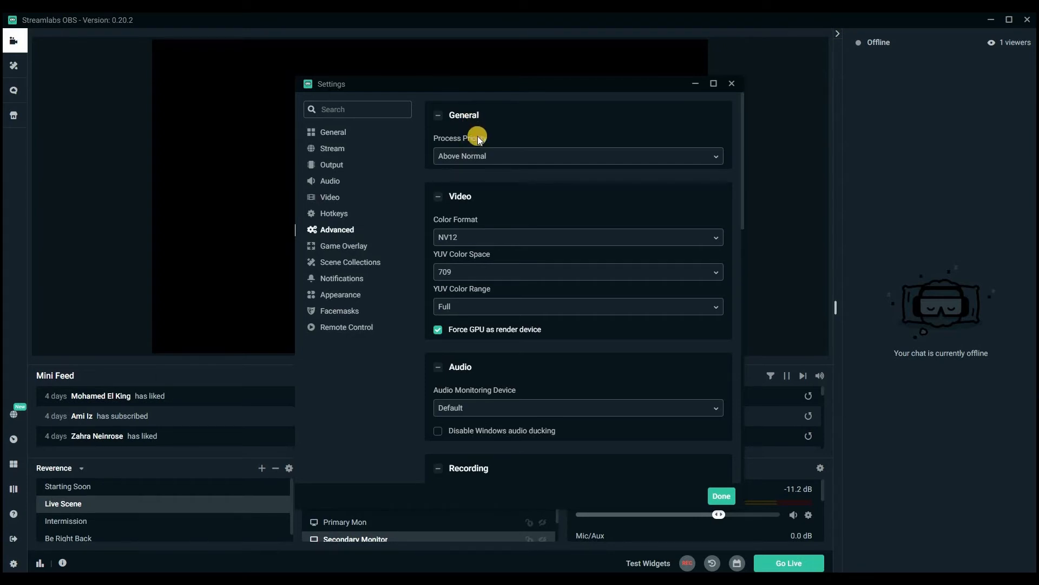
pyautogui.click(542, 157)
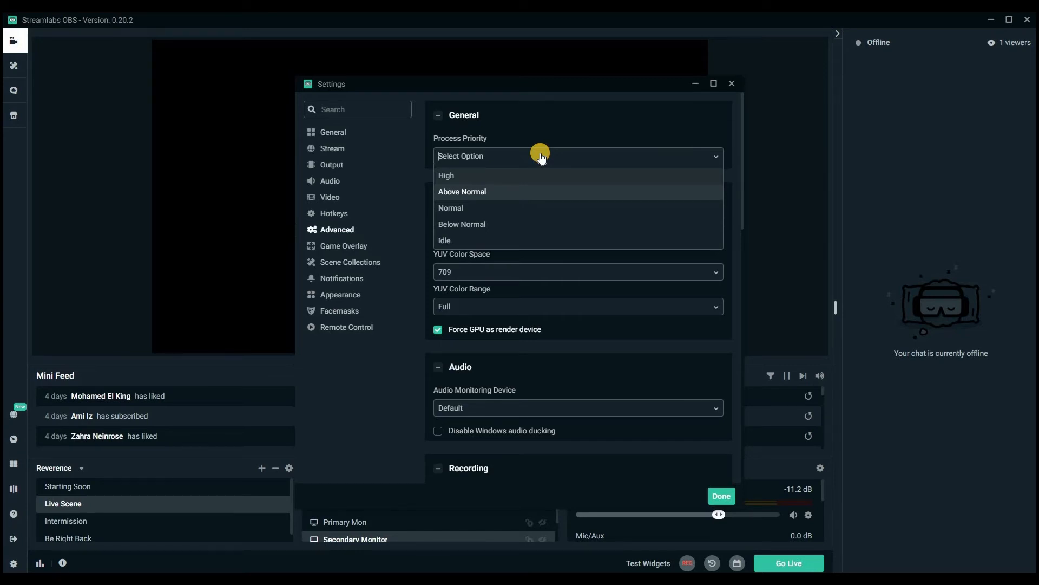
pyautogui.click(505, 196)
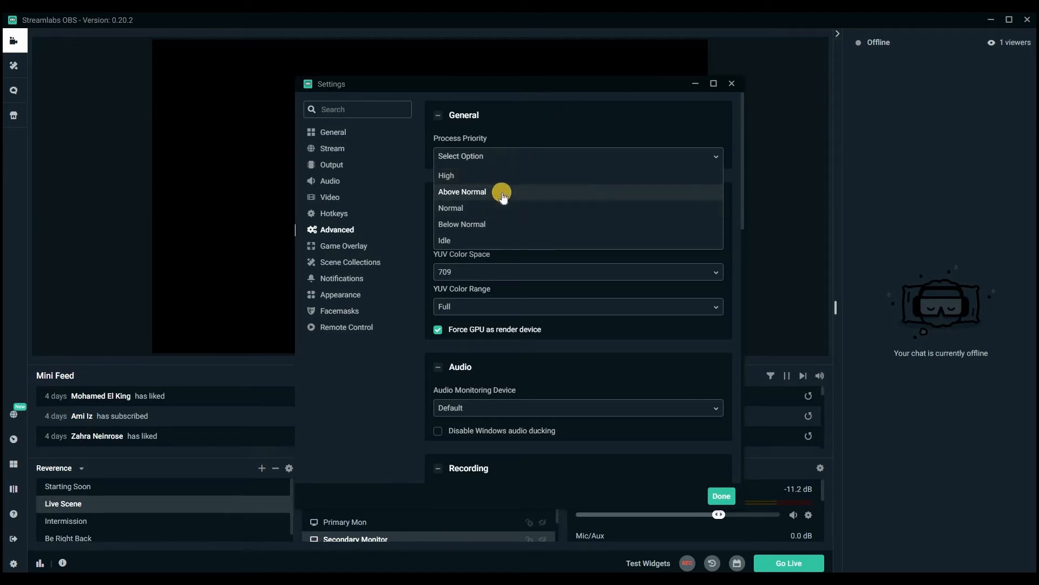
pyautogui.click(591, 120)
pyautogui.click(523, 113)
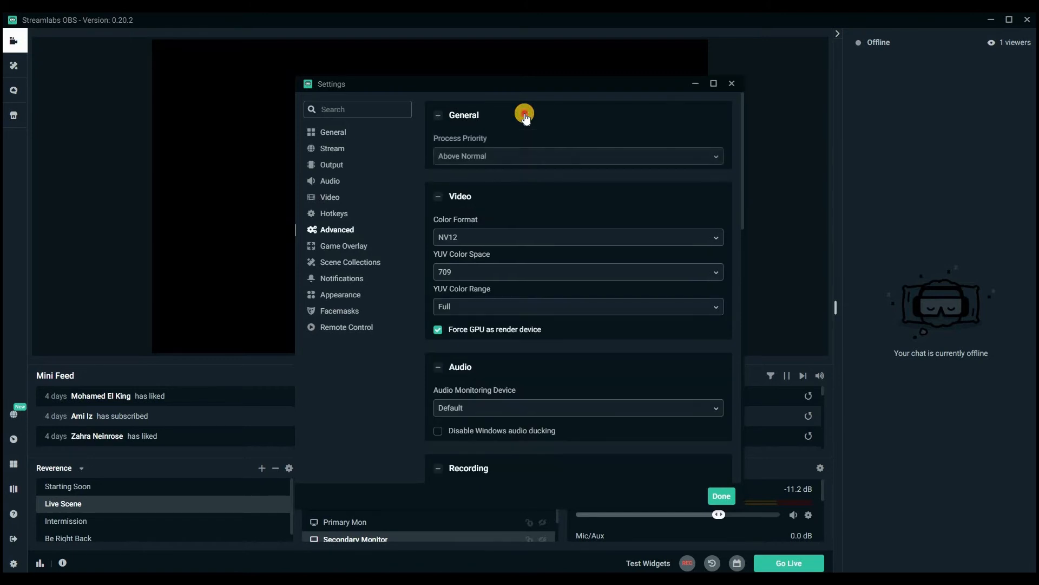
pyautogui.click(525, 113)
pyautogui.click(525, 114)
# Review the remaining Advanced settings, from video and stream delay down to media files, and close the settings.
pyautogui.scroll(-2, 538, 339)
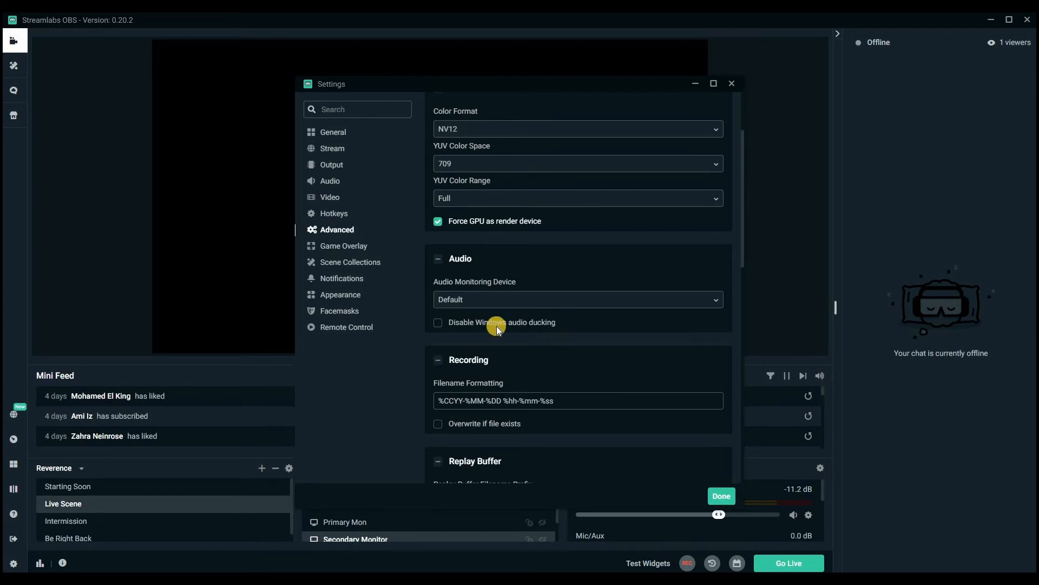
pyautogui.scroll(-7, 496, 326)
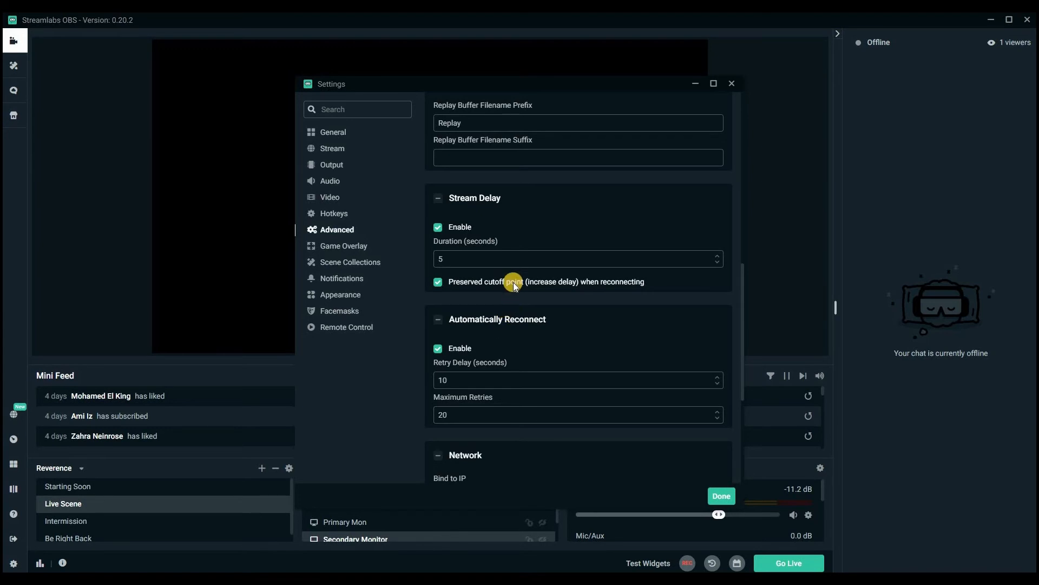
pyautogui.scroll(-1, 513, 282)
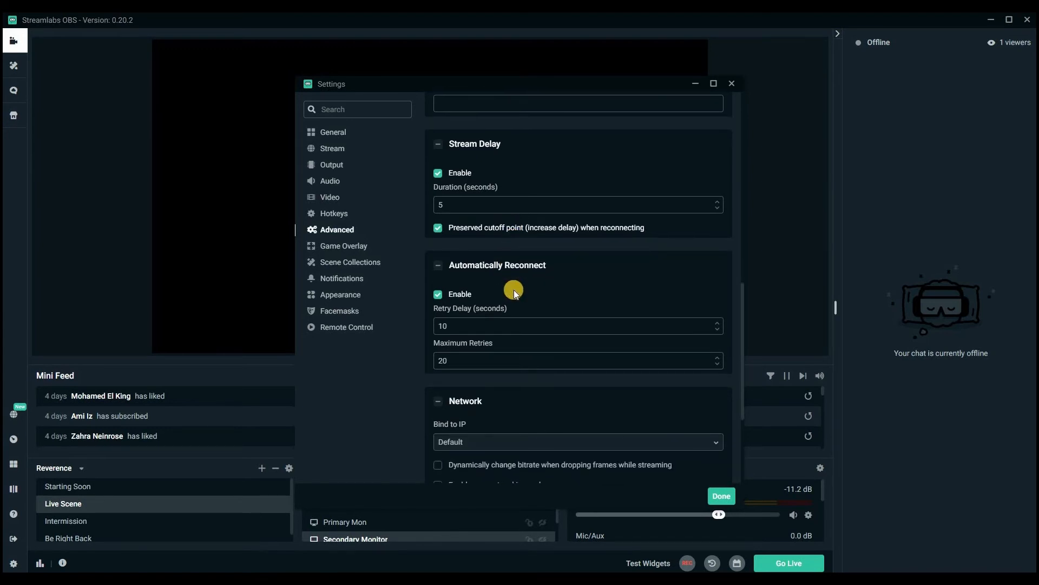
pyautogui.scroll(-3, 514, 291)
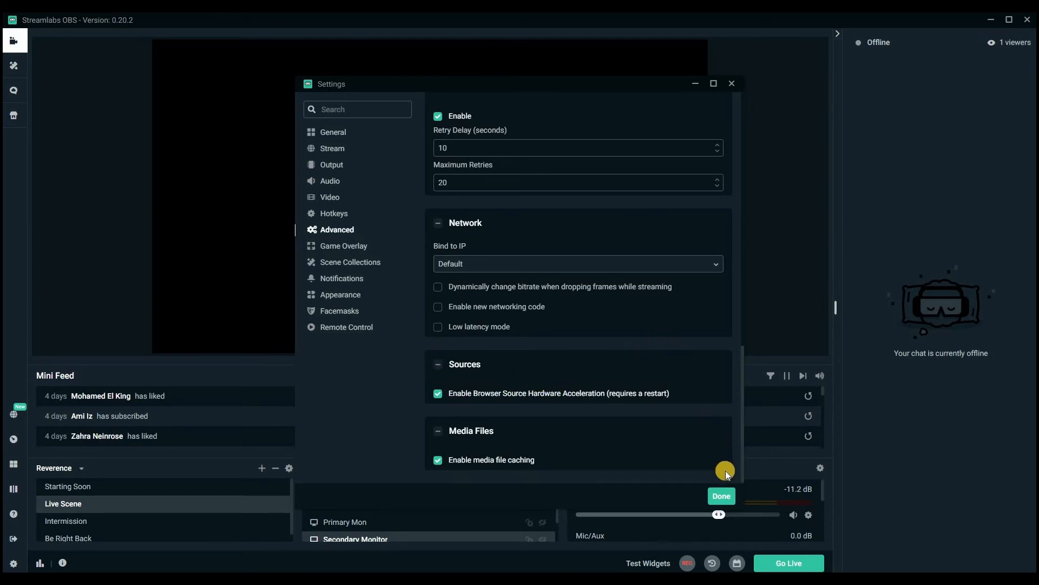
pyautogui.click(721, 496)
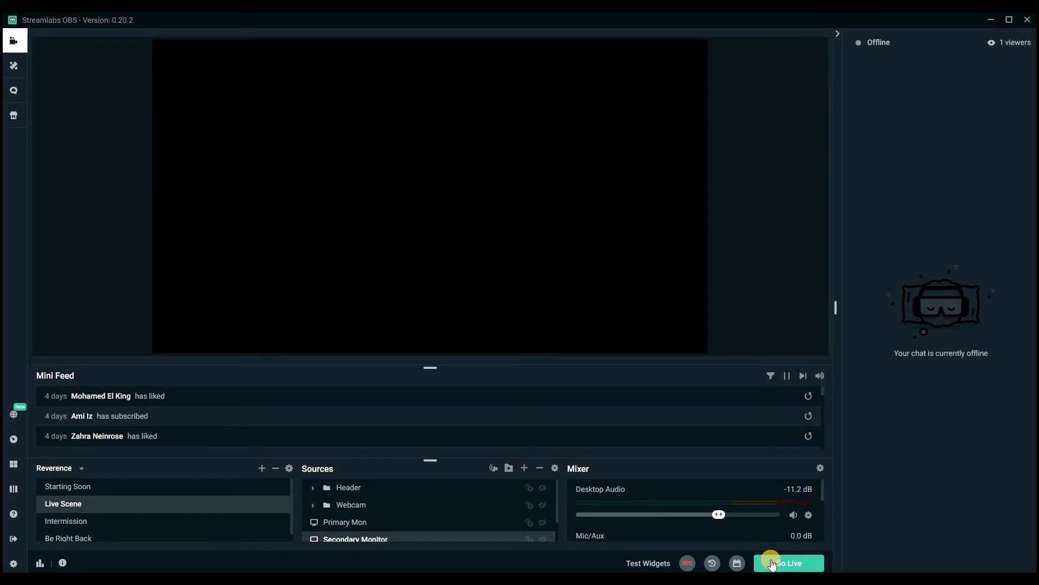
# Start going live without sharing the stream, and accept the YouTube setup for a new event titled Livestream Buffer Test.
pyautogui.click(772, 563)
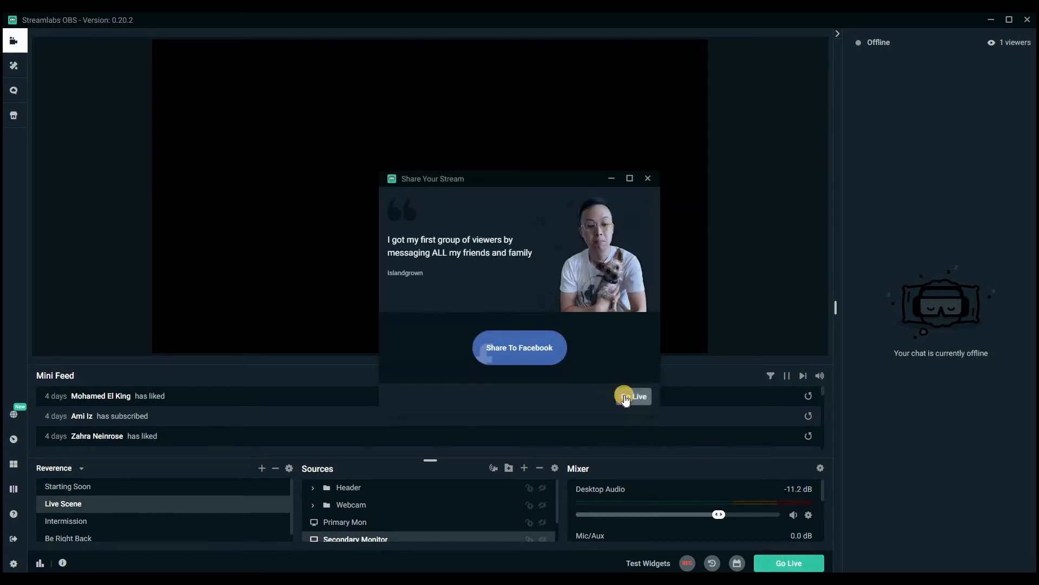
pyautogui.click(627, 398)
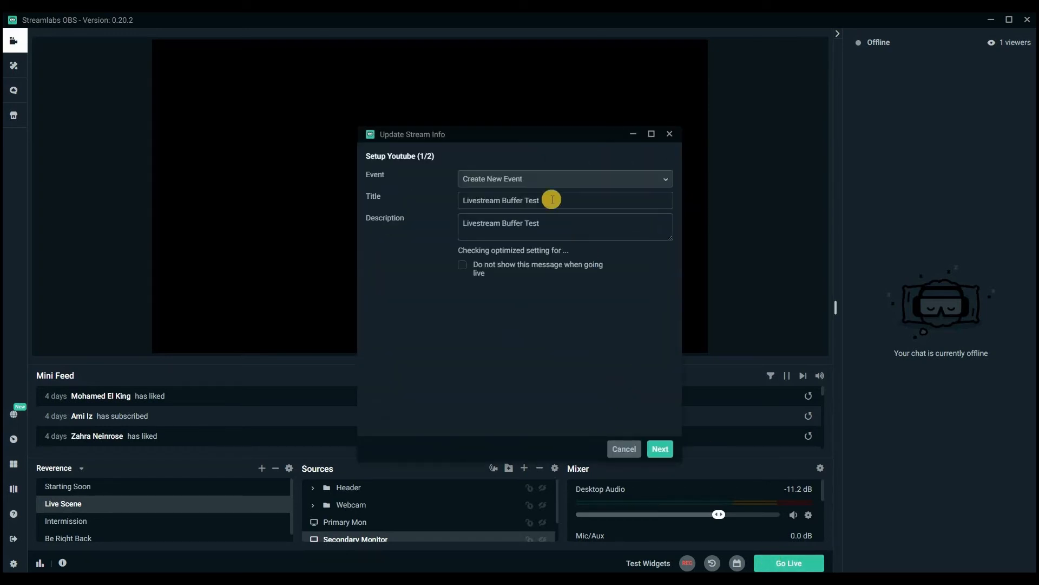
pyautogui.moveTo(550, 199); pyautogui.dragTo(319, 195)
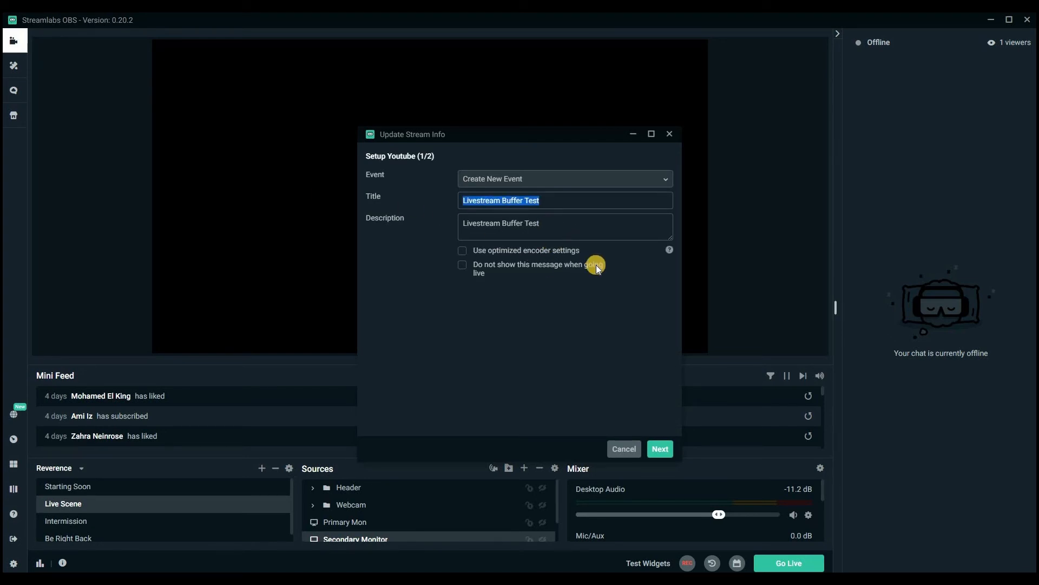
pyautogui.click(652, 449)
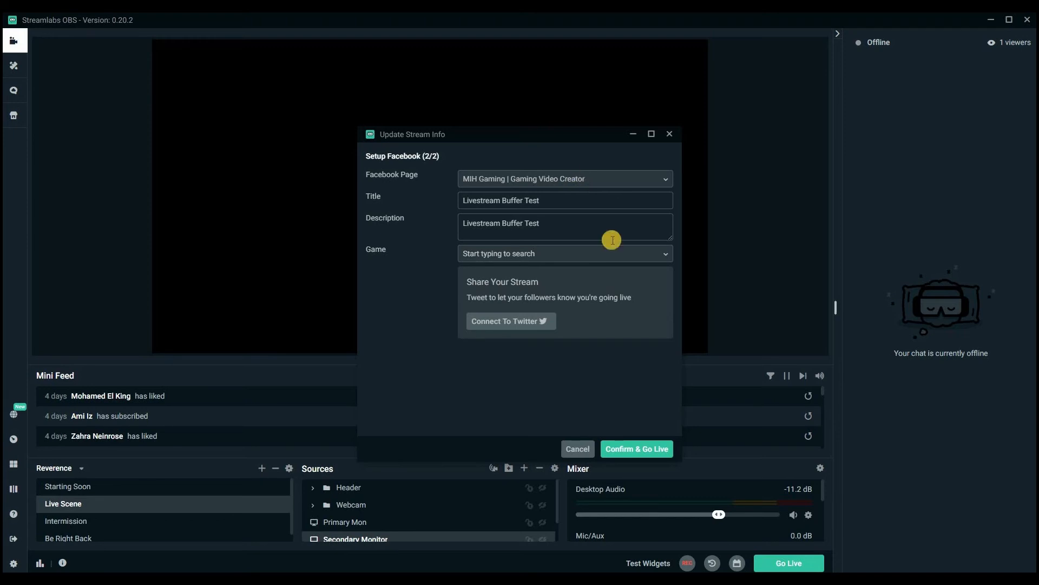
# Set the Facebook stream's game to Dragon Ball: Xenoverse 2 and confirm going live.
pyautogui.click(626, 256)
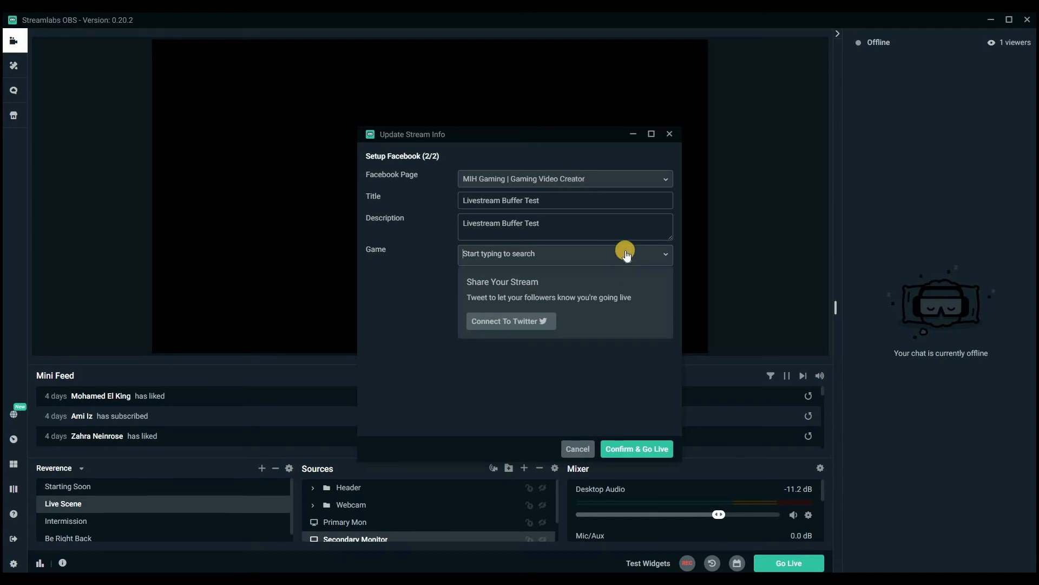
pyautogui.write('Drago')
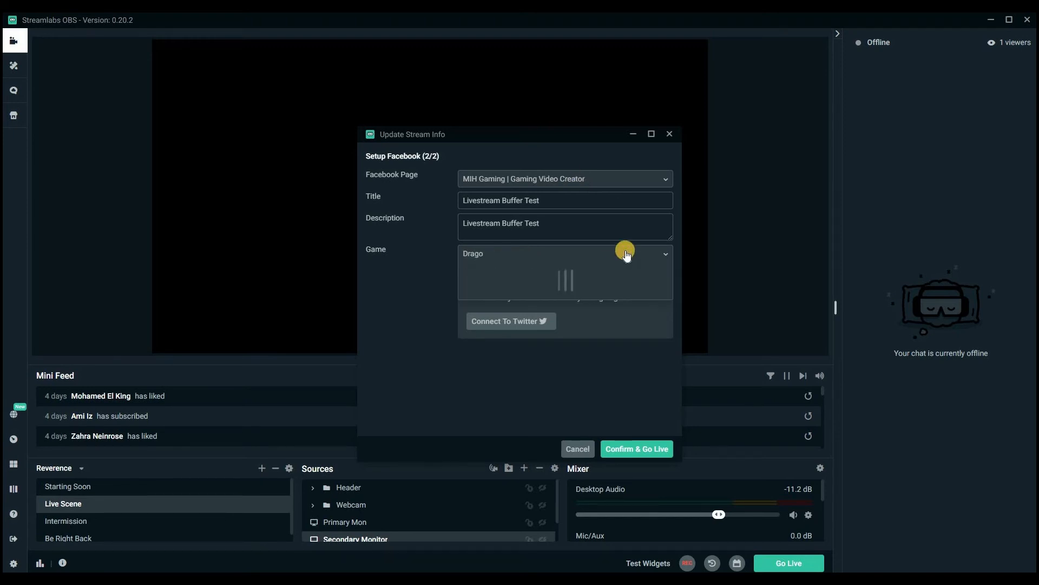
pyautogui.write('n Xenoverse')
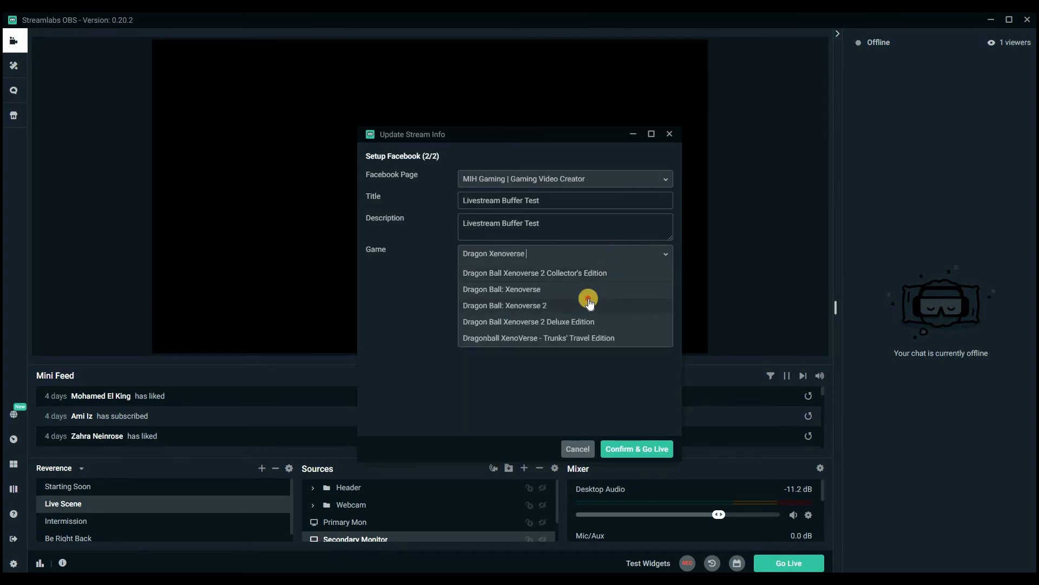
pyautogui.click(590, 309)
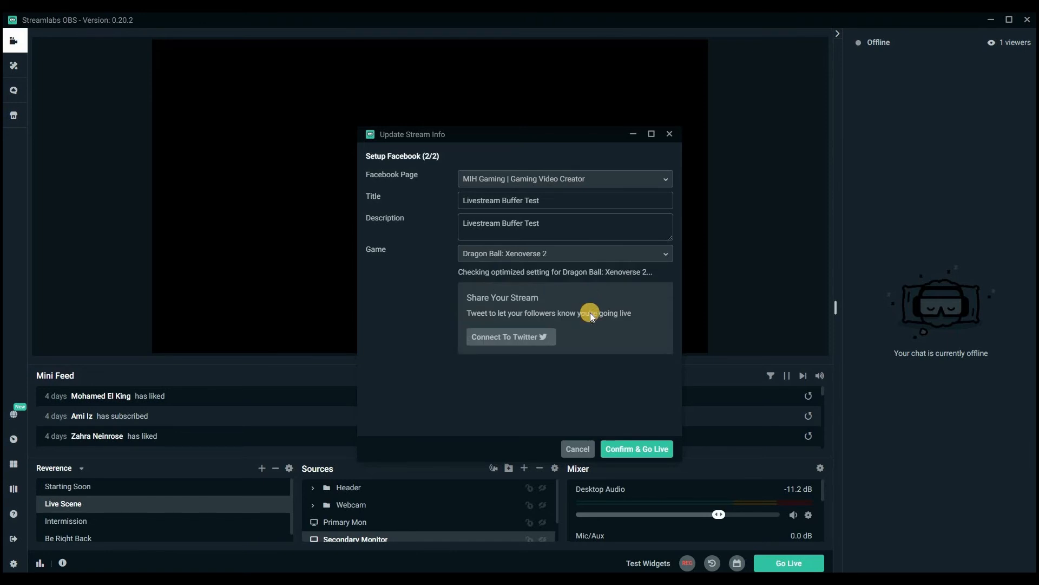
pyautogui.click(635, 450)
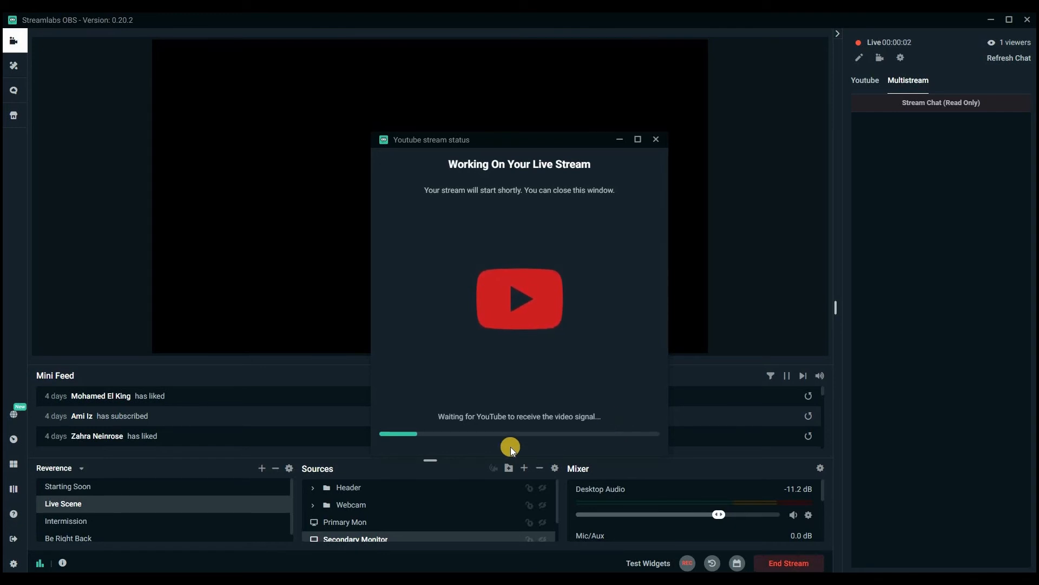
# Bring up a blank browser window, return to Streamlabs OBS, and show the Secondary Monitor source in the Live Scene.
pyautogui.moveTo(301, 564)
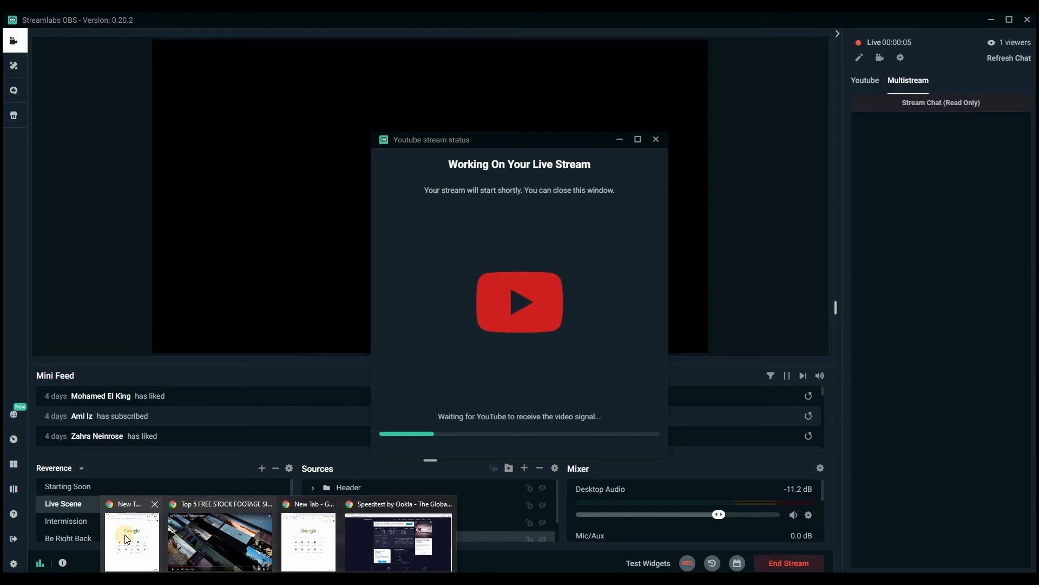
pyautogui.click(132, 541)
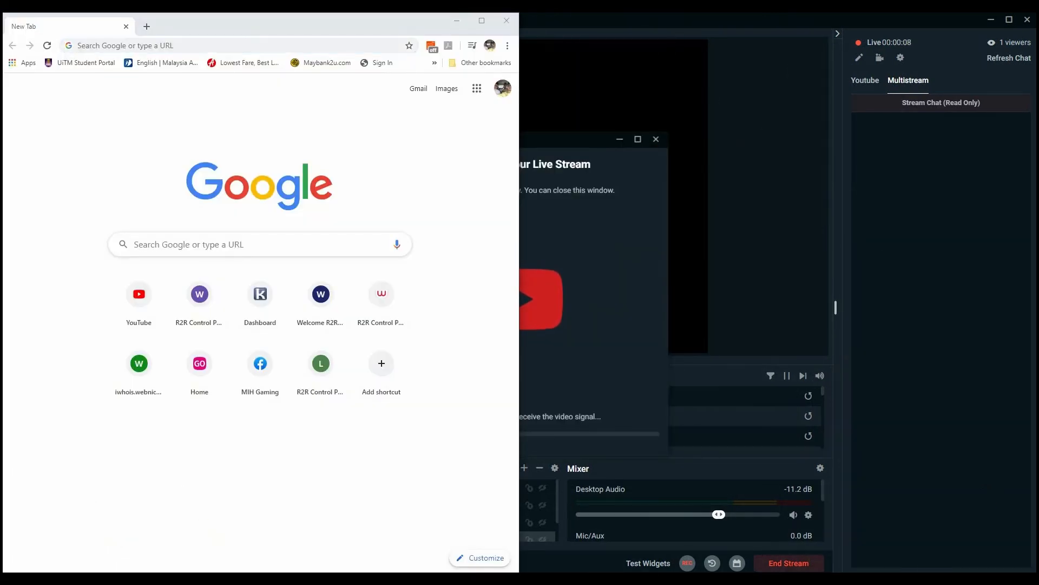
pyautogui.click(758, 175)
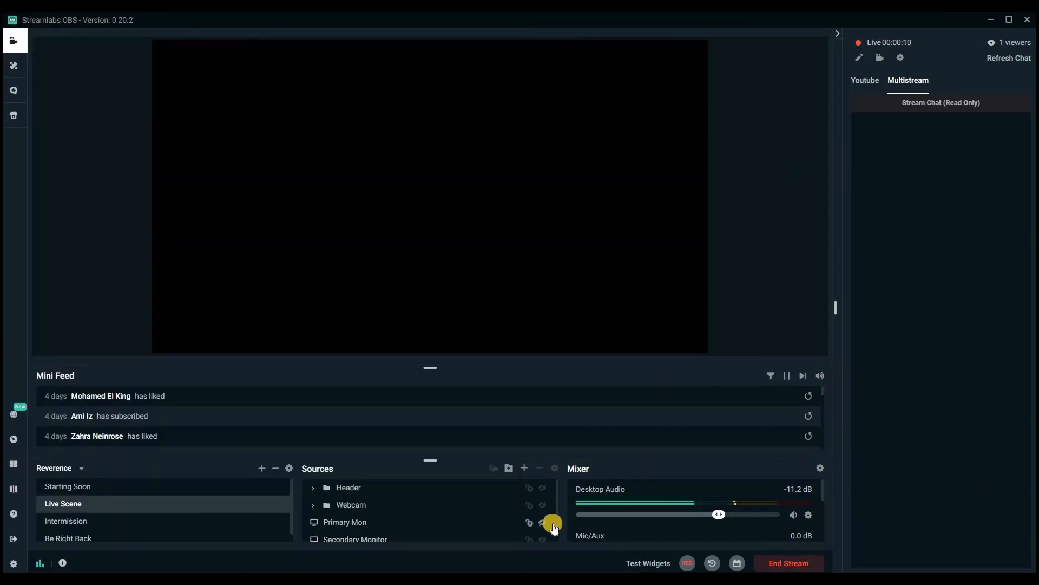
pyautogui.click(543, 538)
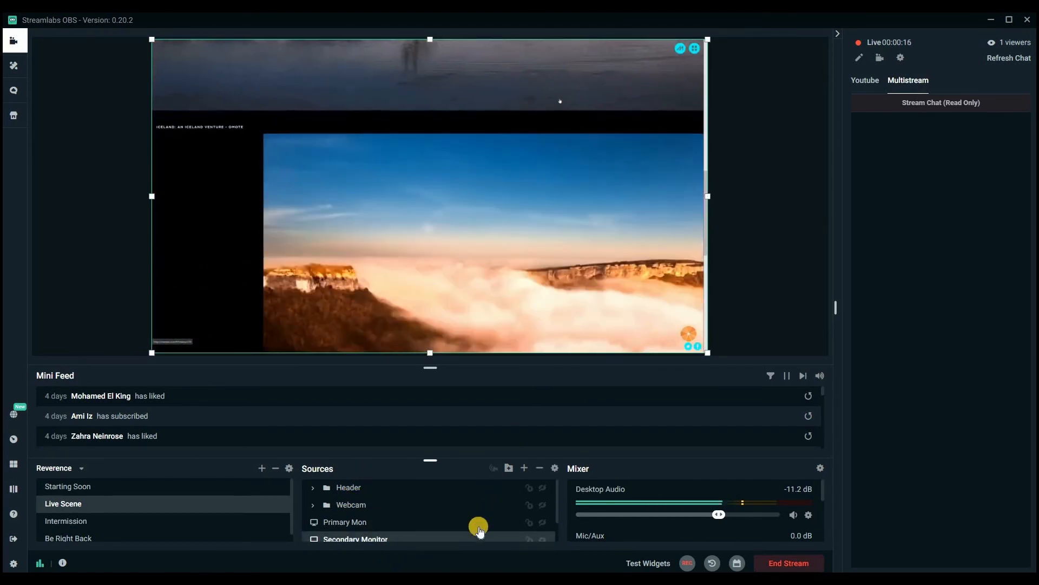
# Bring both blank Chrome windows up side by side and load Facebook in the first one.
pyautogui.moveTo(279, 578)
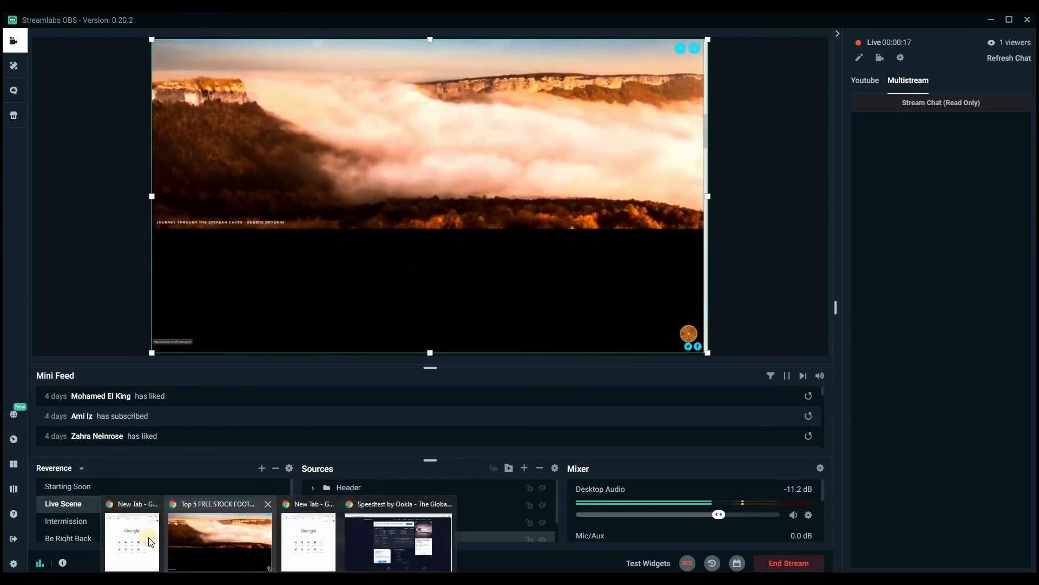
pyautogui.click(295, 545)
pyautogui.click(310, 532)
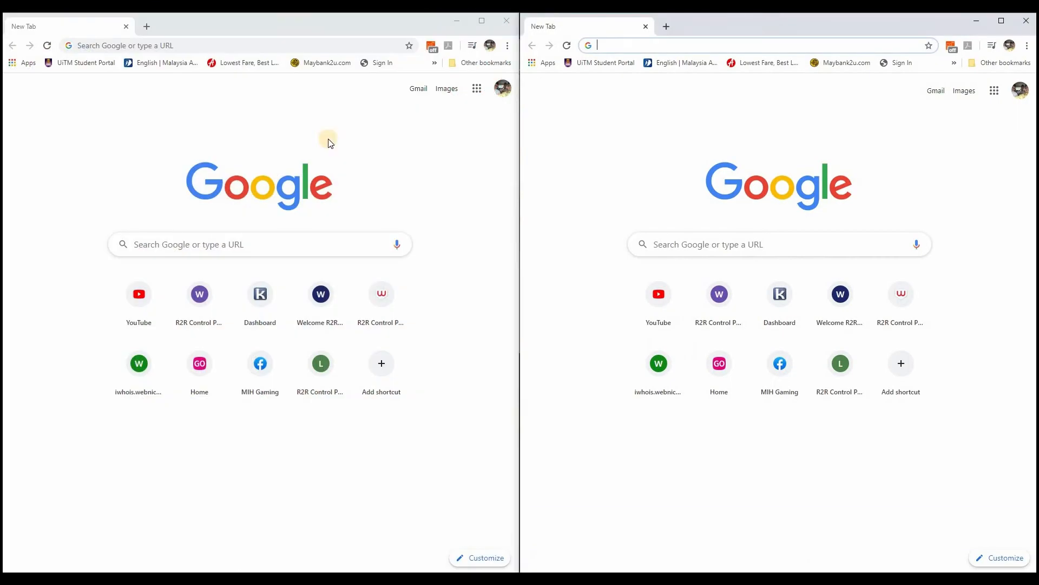
pyautogui.click(266, 44)
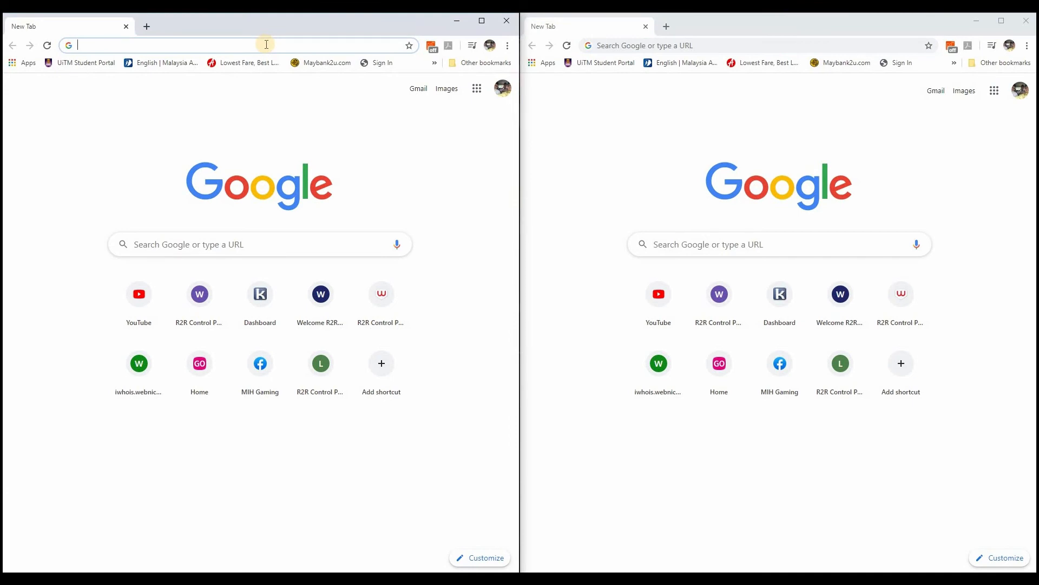
pyautogui.write('face')
pyautogui.press('Return')
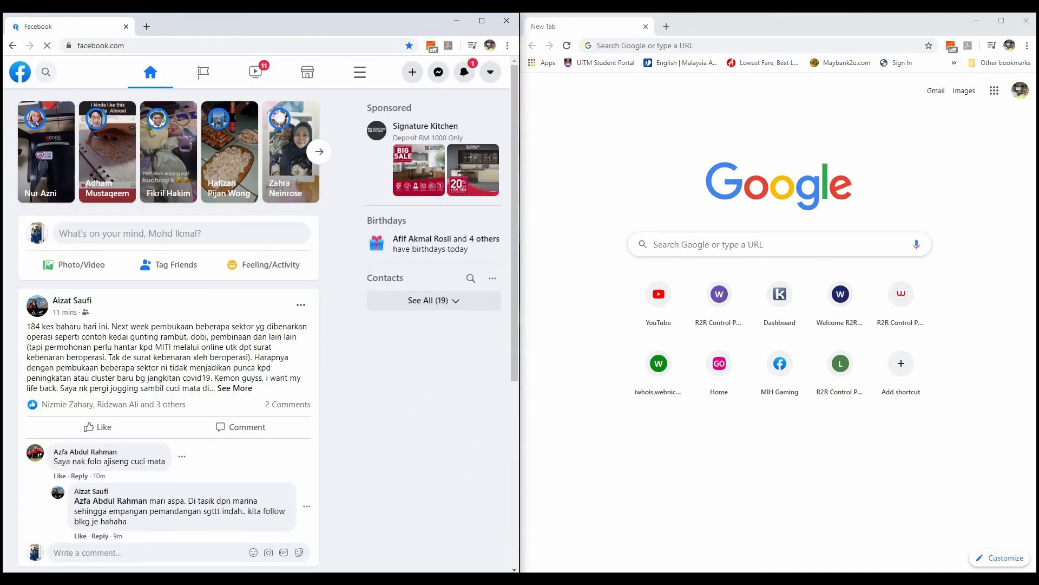
# Check the YouTube stream status window, and open the MIH Gaming live video from the Facebook notifications.
pyautogui.click(544, 579)
pyautogui.click(588, 553)
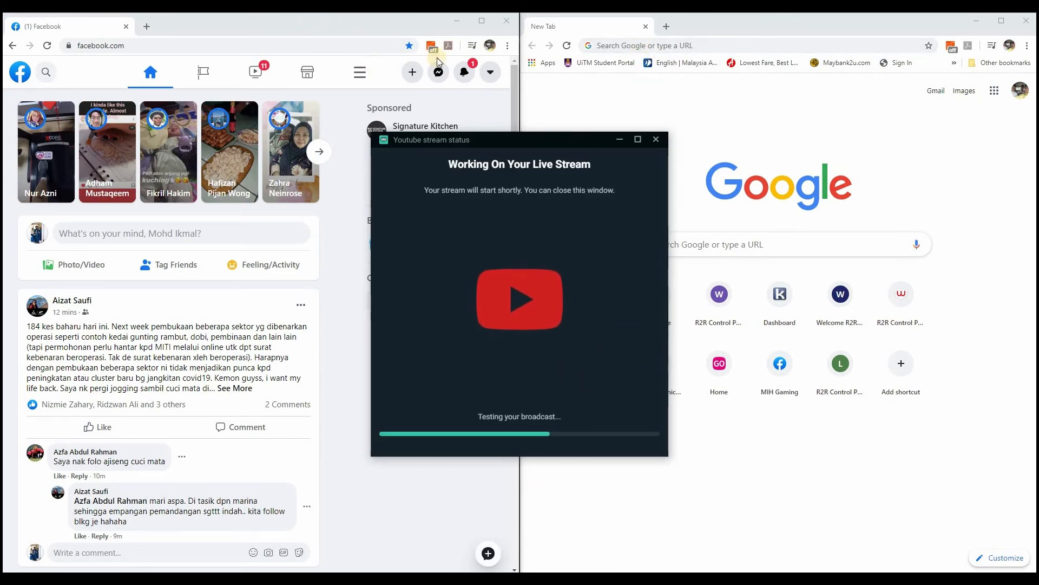
pyautogui.click(465, 72)
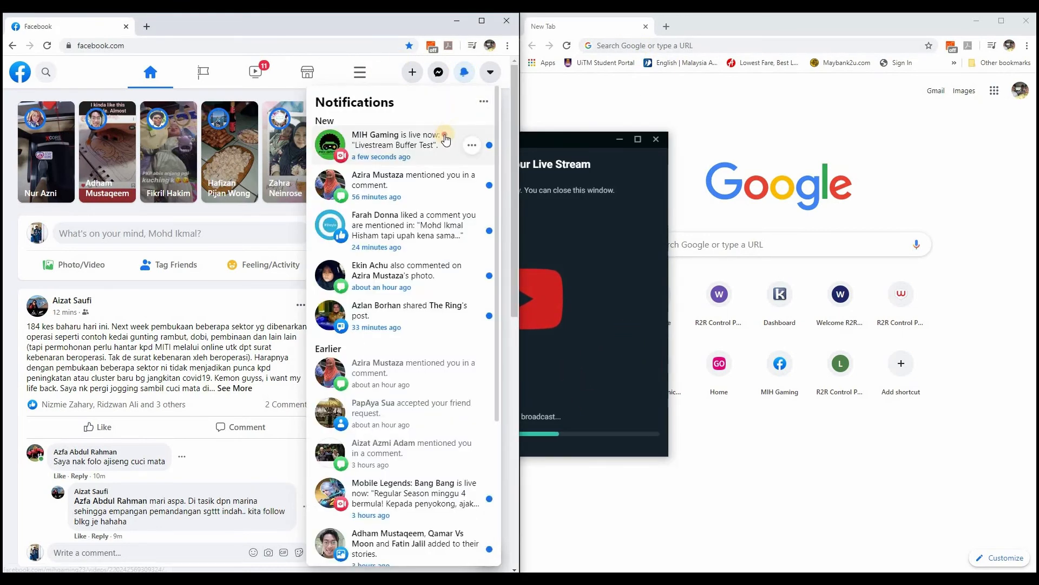
pyautogui.click(443, 135)
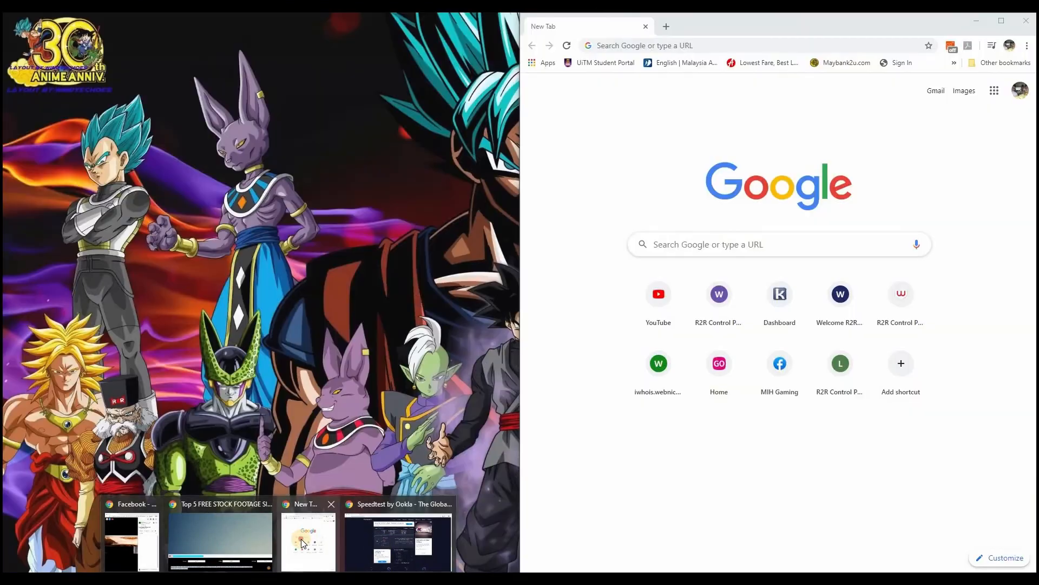
# Load youtube.com in the second Chrome window and open the Livestream Buffer Test live video from the user's own channel.
pyautogui.click(302, 543)
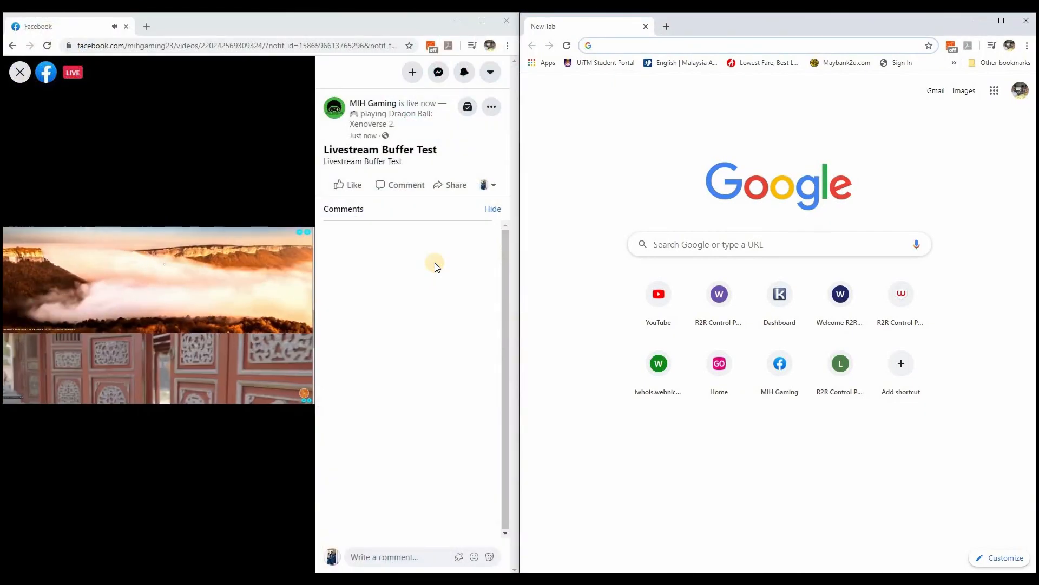
pyautogui.write('youtube.com')
pyautogui.press('Return')
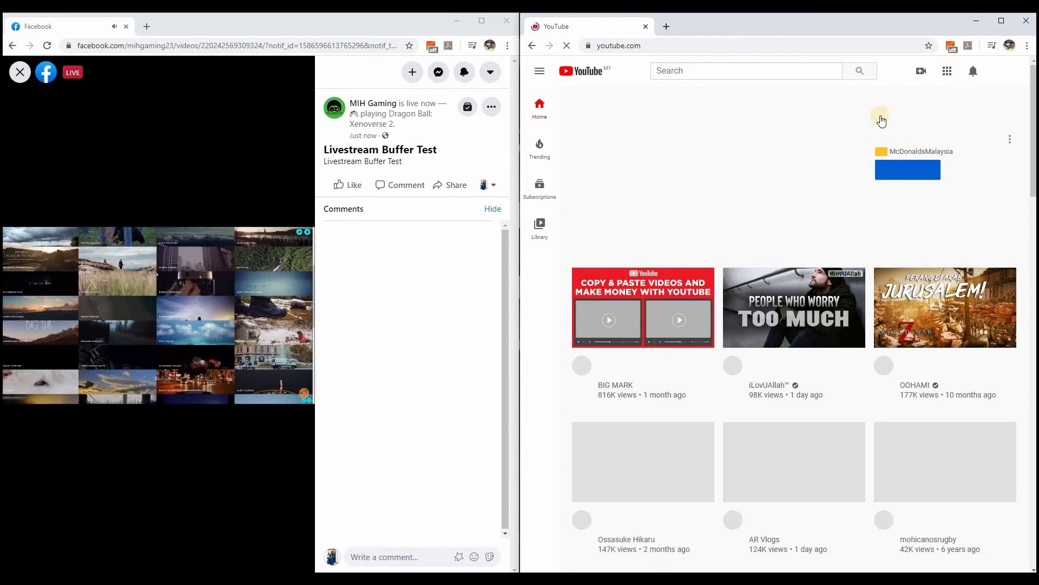
pyautogui.click(1007, 74)
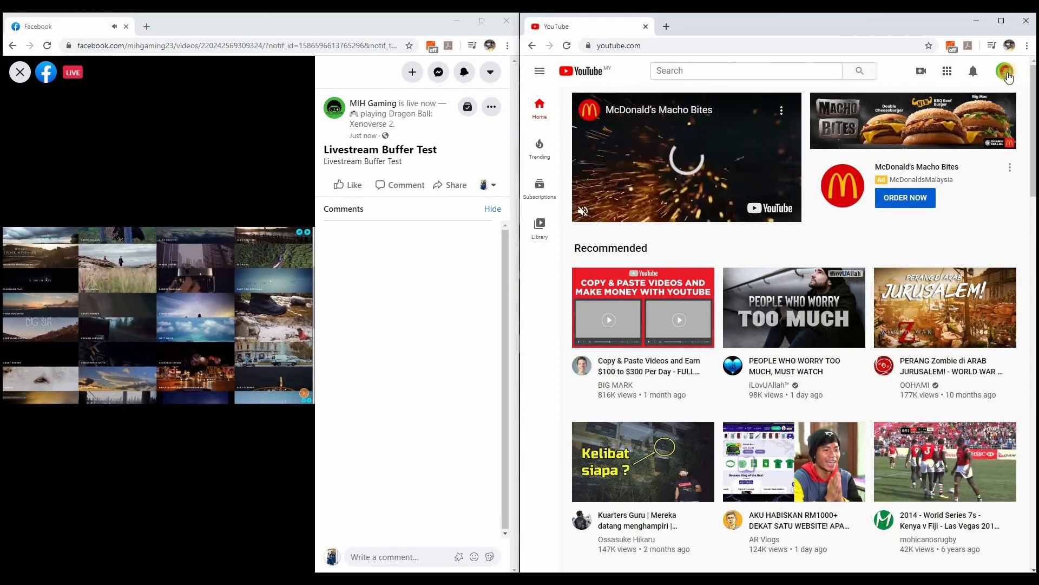
pyautogui.click(897, 143)
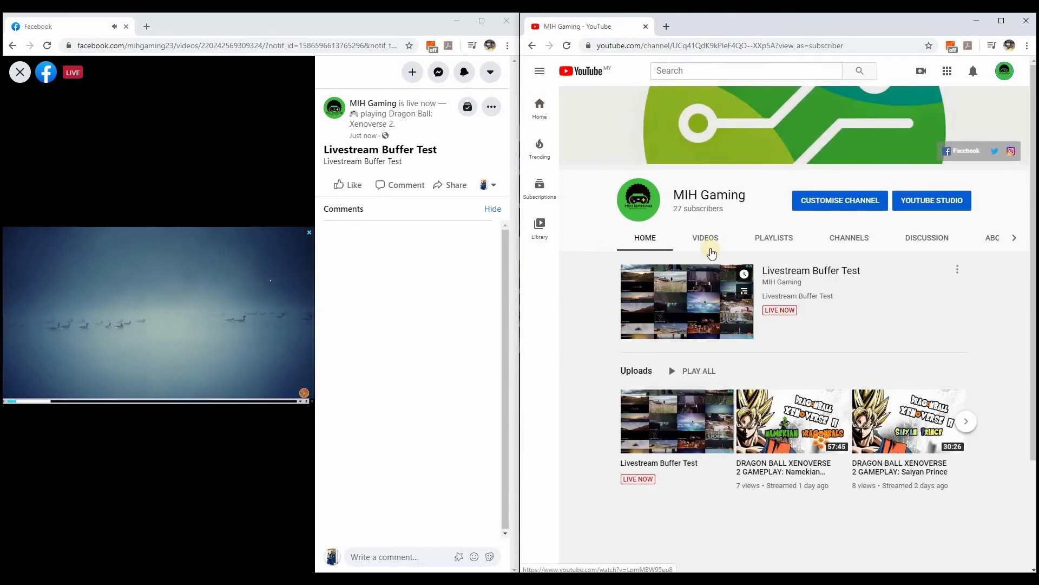
pyautogui.click(671, 295)
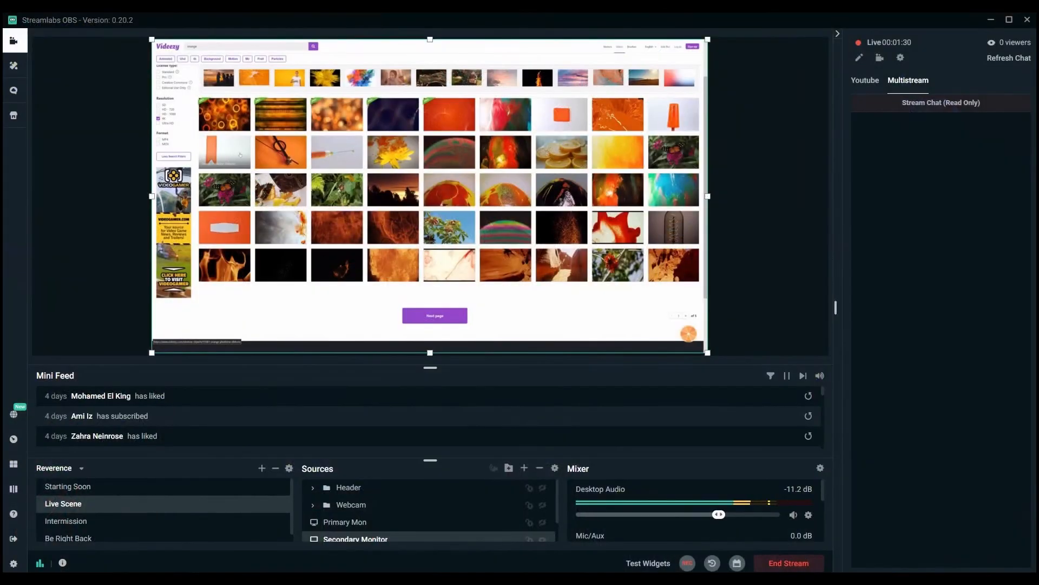
# Compare the Facebook and YouTube live playback side by side, and switch back to Streamlabs OBS.
pyautogui.moveTo(242, 550)
pyautogui.click(220, 535)
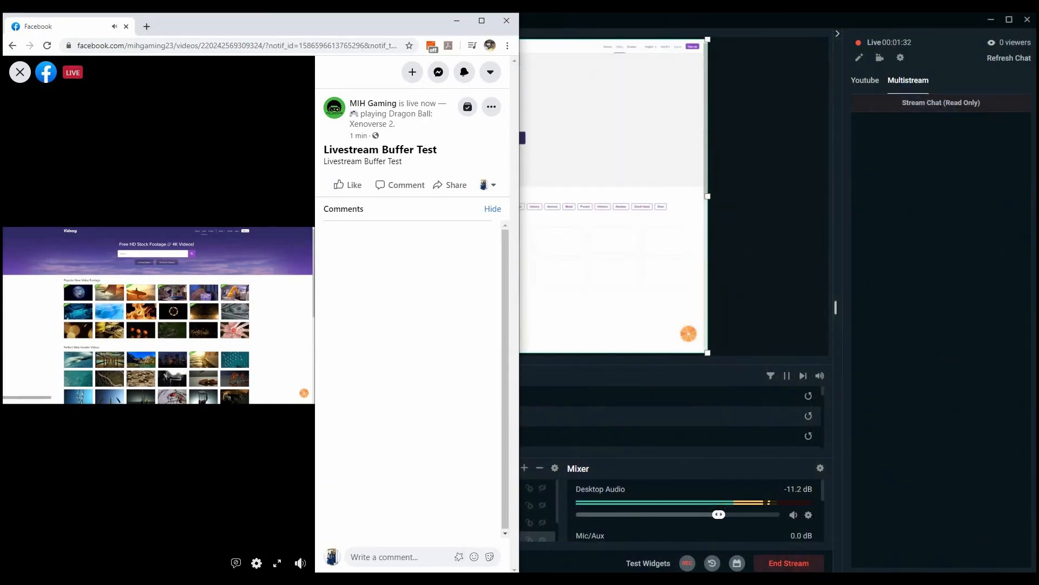
pyautogui.click(311, 545)
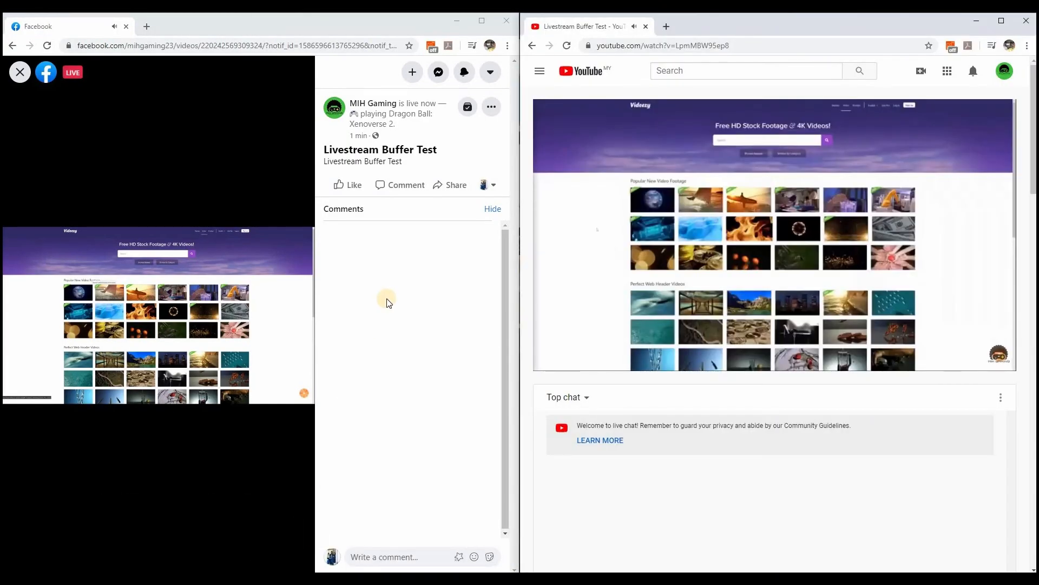
pyautogui.moveTo(589, 281)
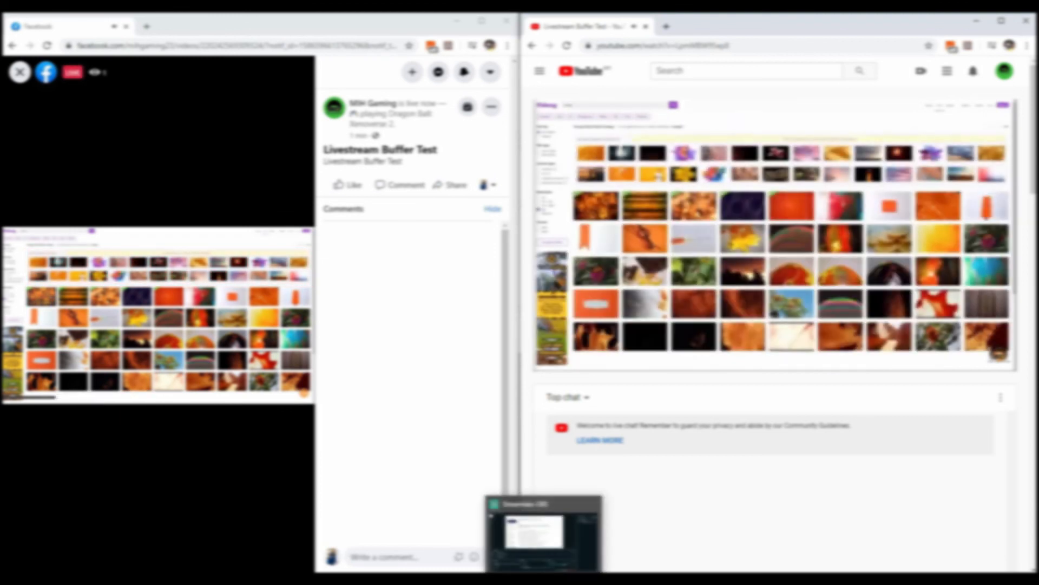
pyautogui.click(627, 557)
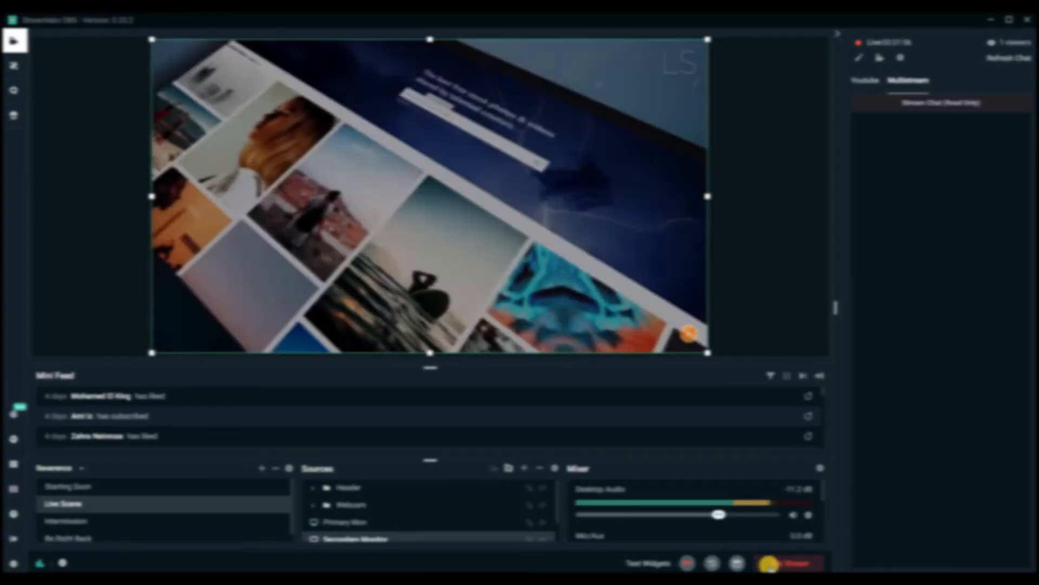